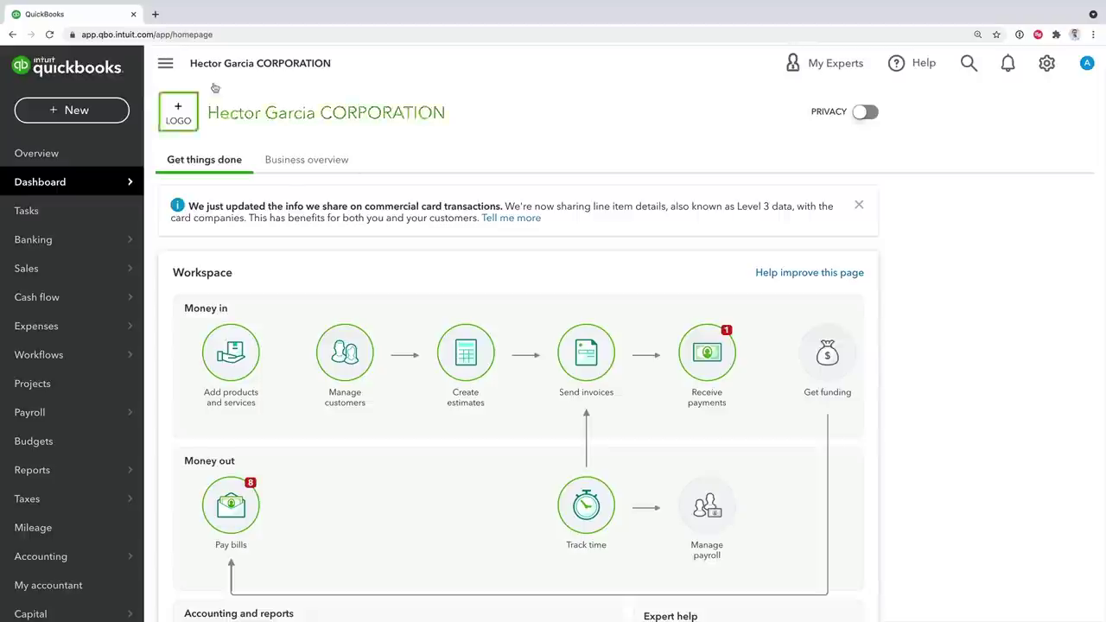
Switch QuickBooks to the business view and then back to the accountant view
mouse_move(124, 320)
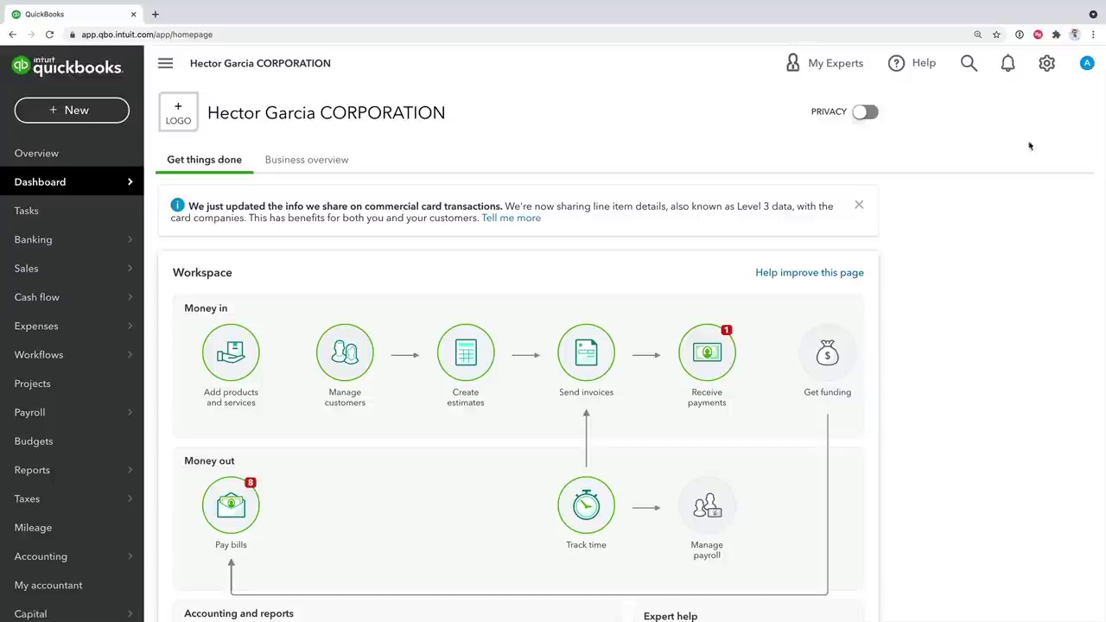
left_click(1046, 64)
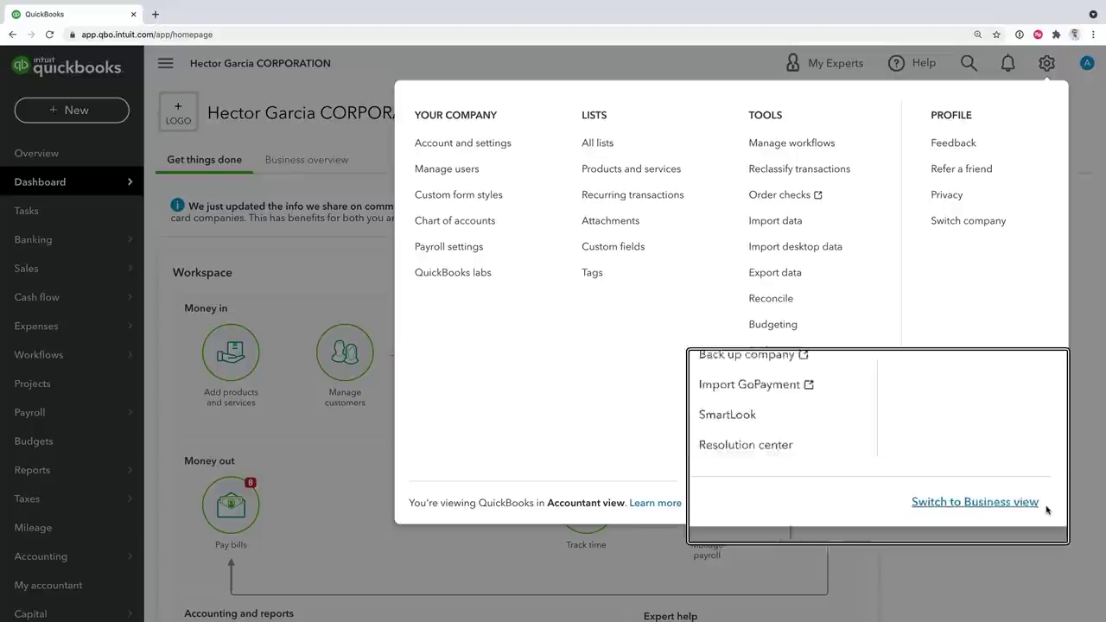
left_click(997, 505)
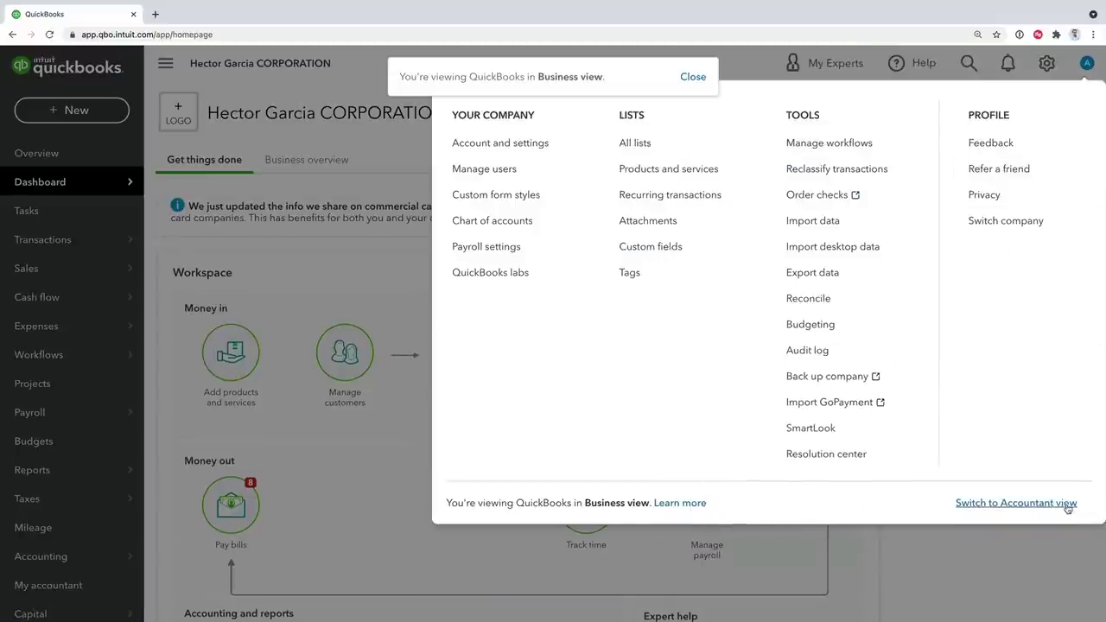
left_click(1053, 504)
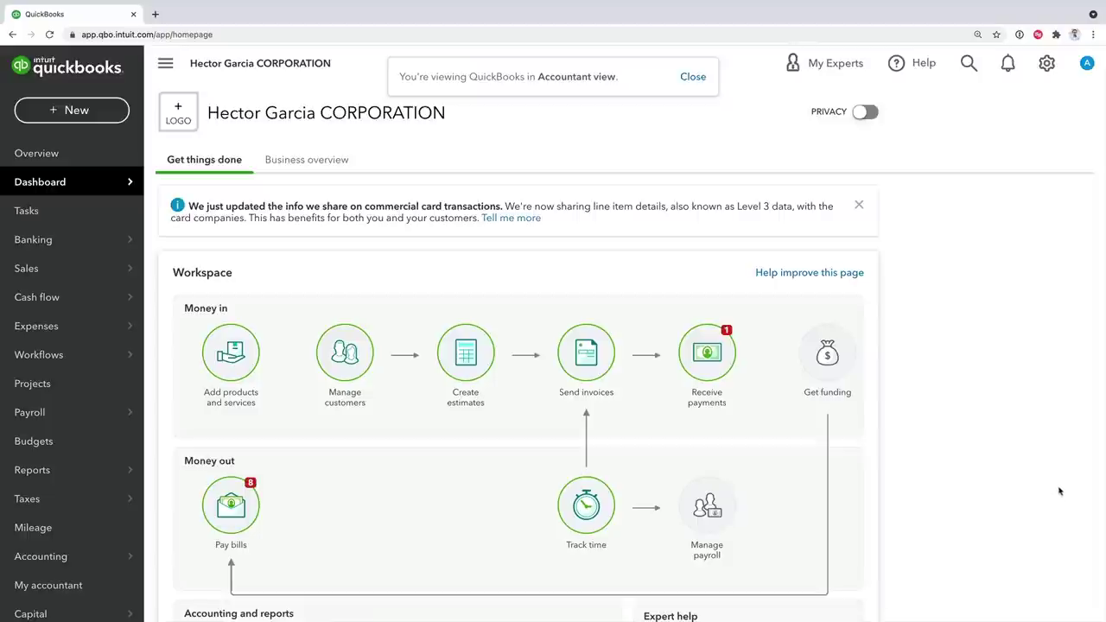
Go to the Reports page and search reports by name for 'profi'
mouse_move(24, 463)
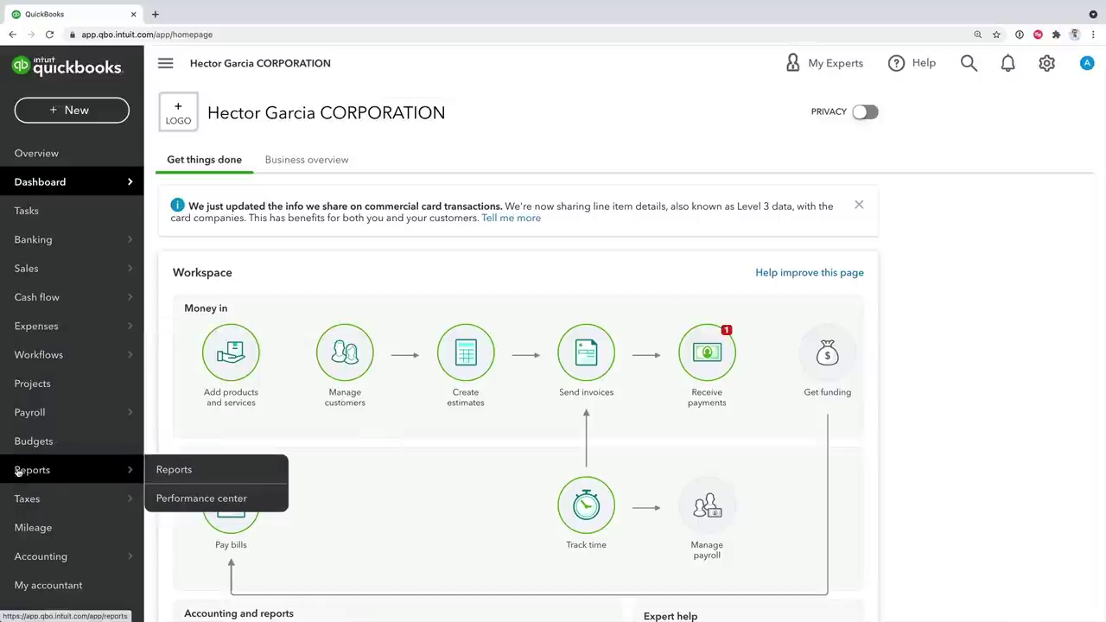
left_click(175, 472)
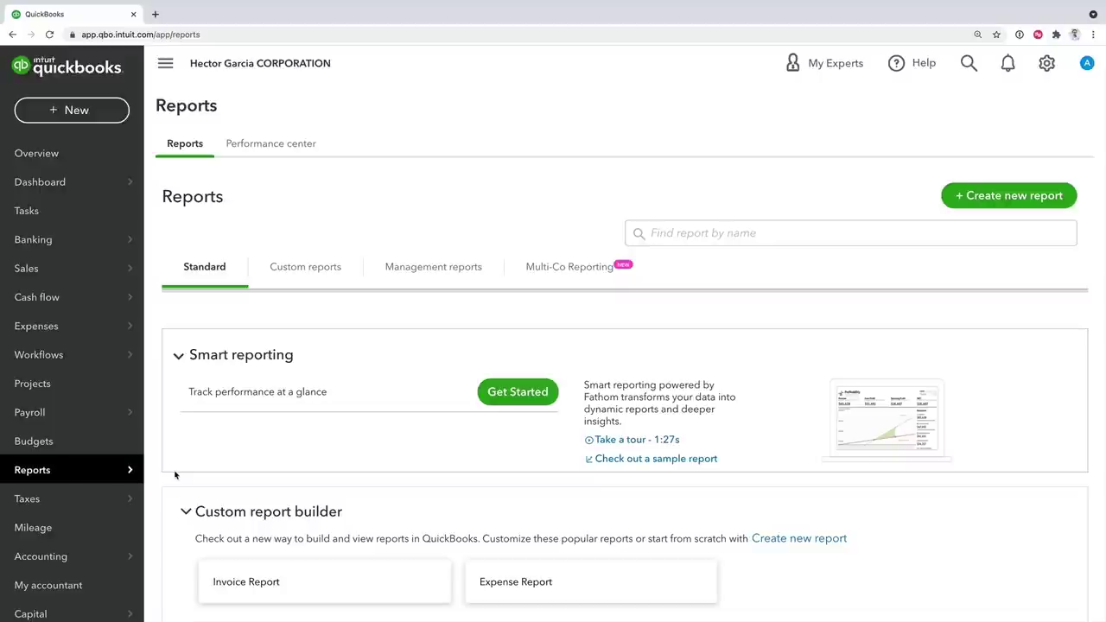
left_click(716, 235)
type("profi")
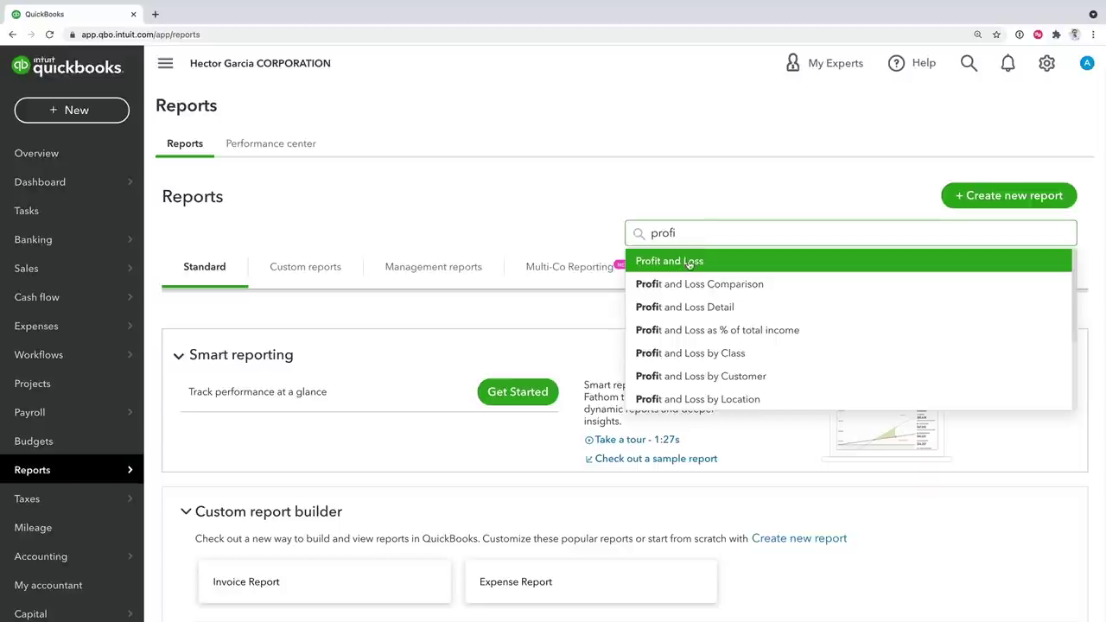
Clear the 'profi' text from the report search box
double_click(663, 233)
key("BackSpace")
left_click(580, 190)
Star Profit and Loss Detail and unstar Accounts receivable aging summary in Favorites
scroll(762, 371, "down", 5)
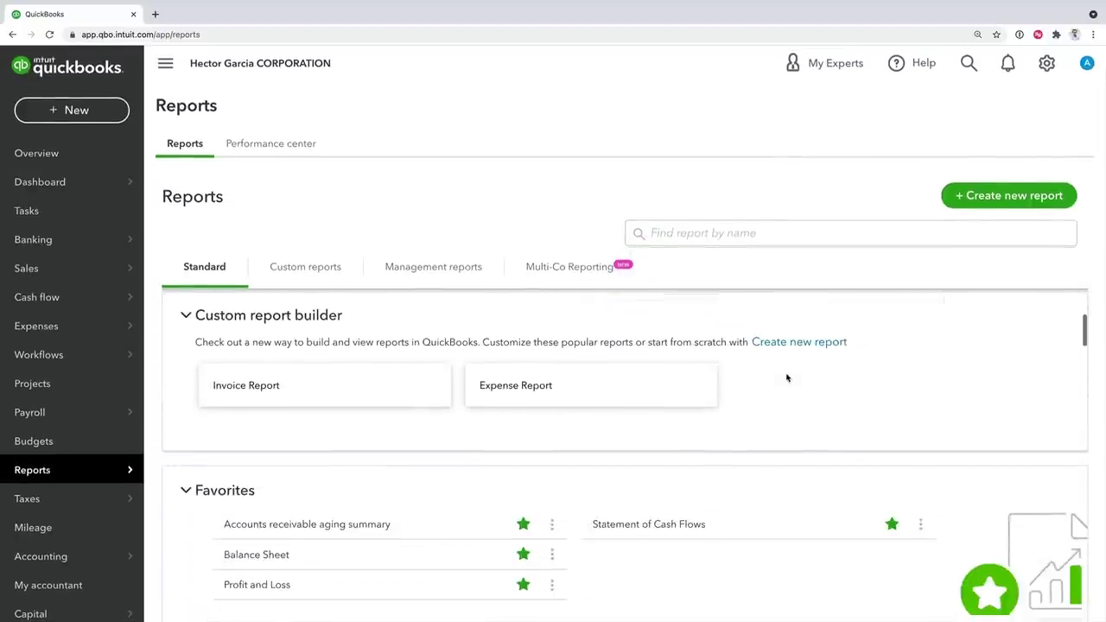
scroll(754, 409, "down", 3)
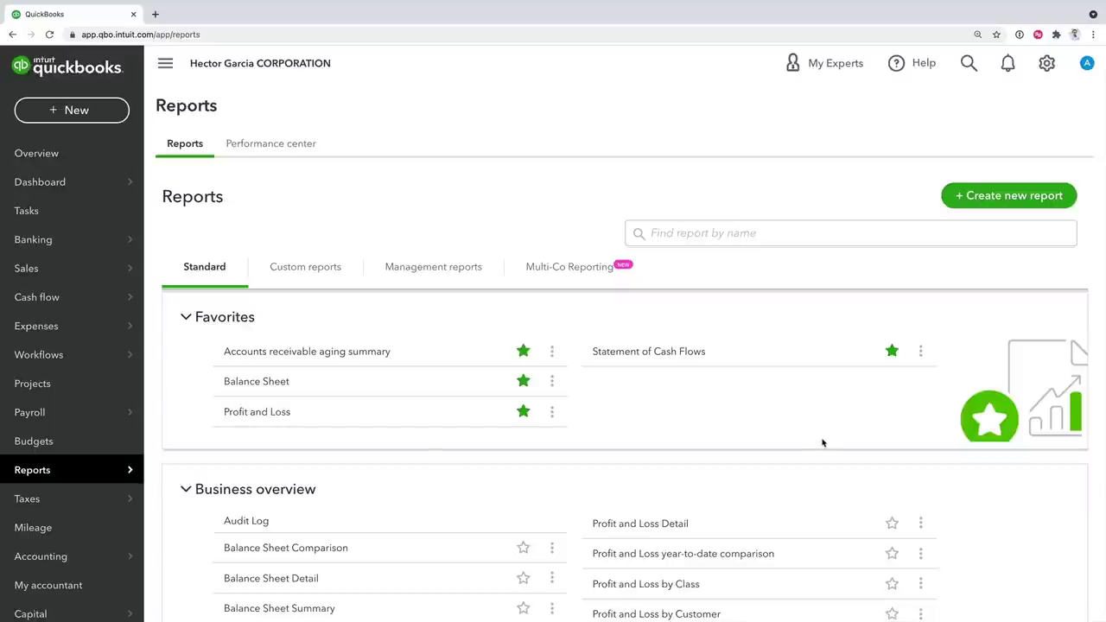
scroll(825, 442, "down", 2)
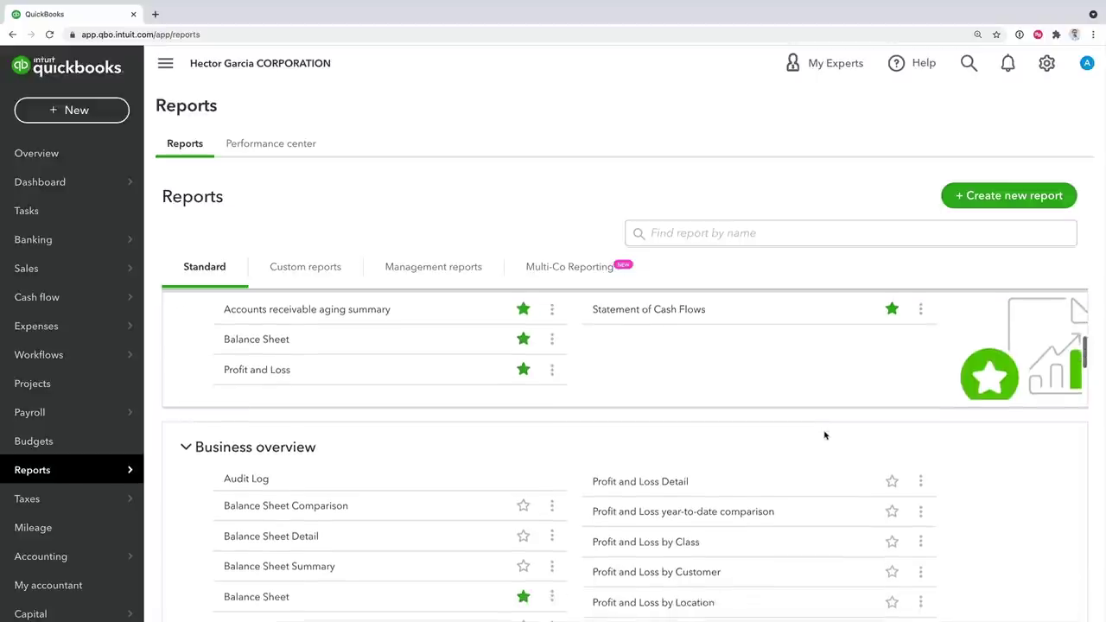
left_click(892, 461)
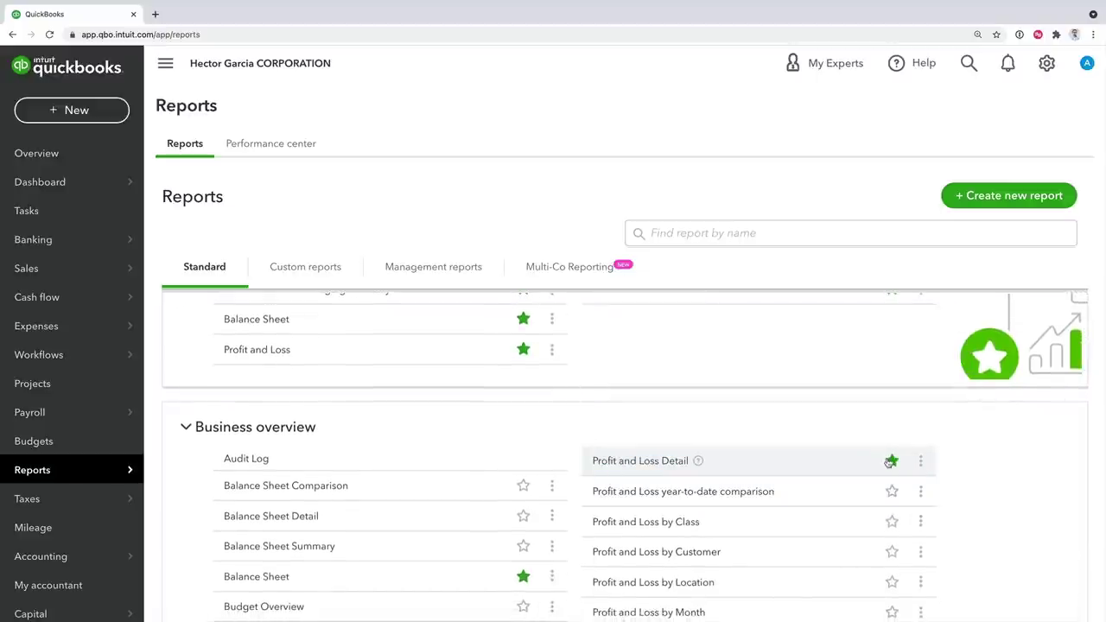
scroll(803, 424, "up", 3)
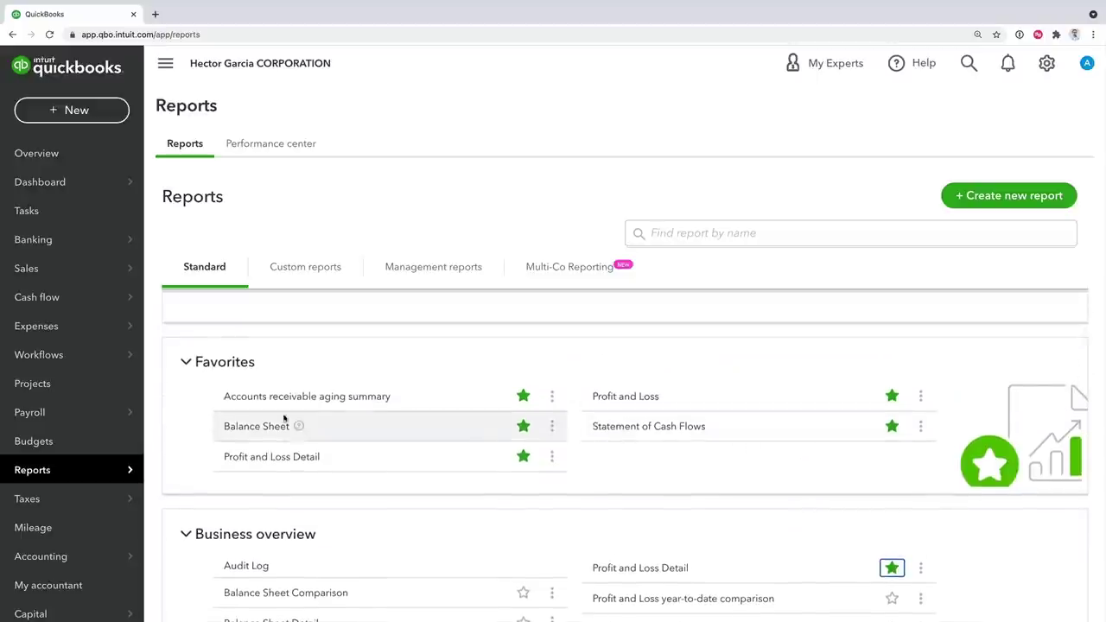
left_click(522, 395)
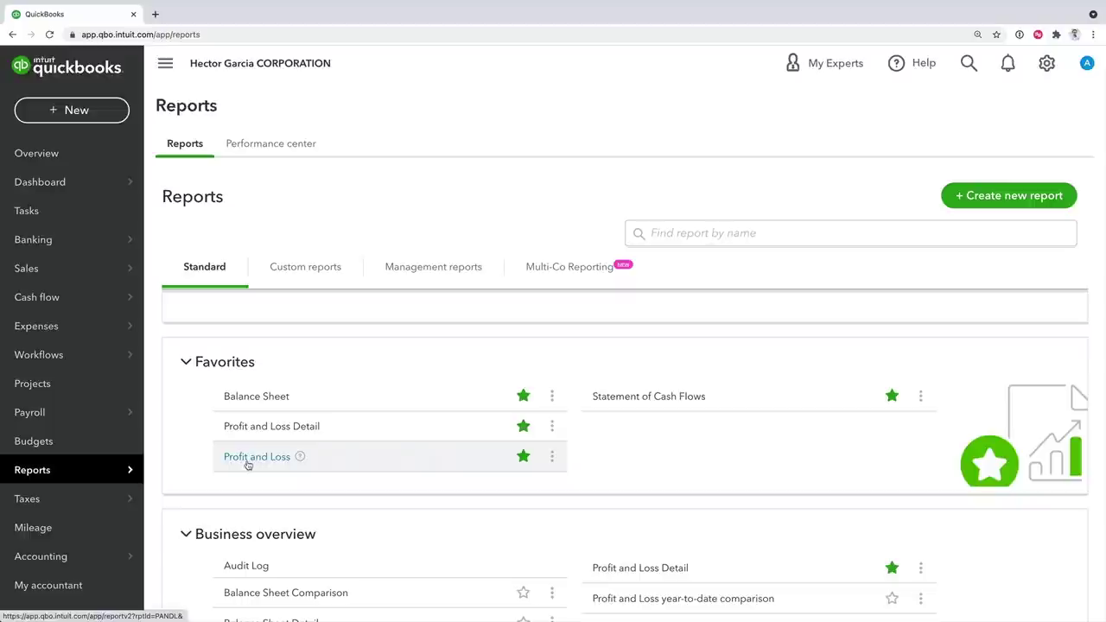
Open Profit and Loss from Favorites in a new browser tab and switch to it
right_click(256, 461)
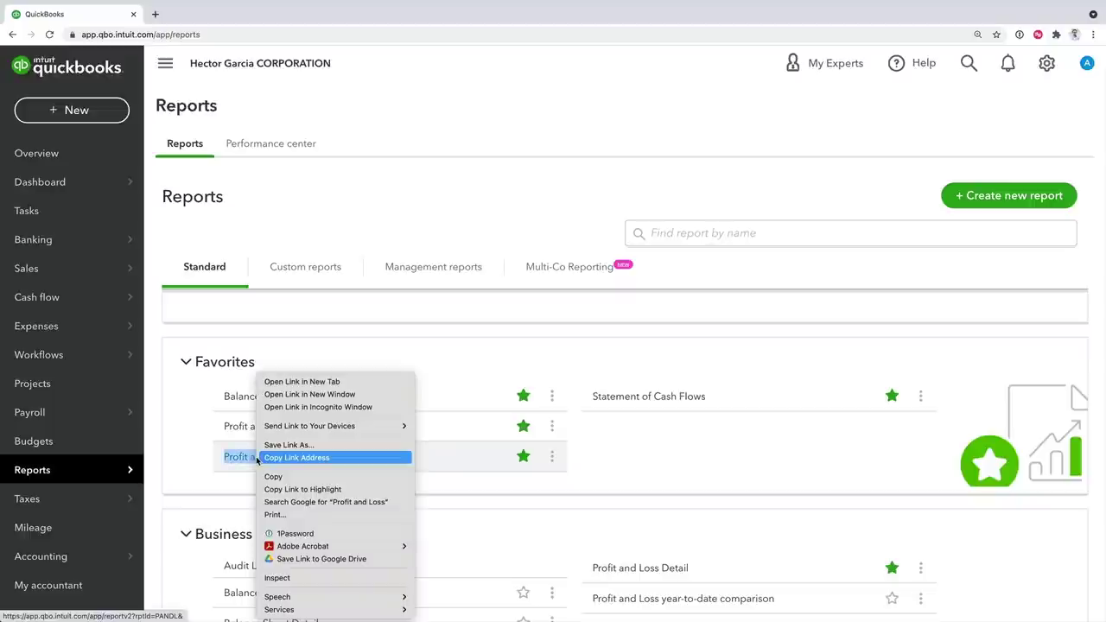
left_click(288, 382)
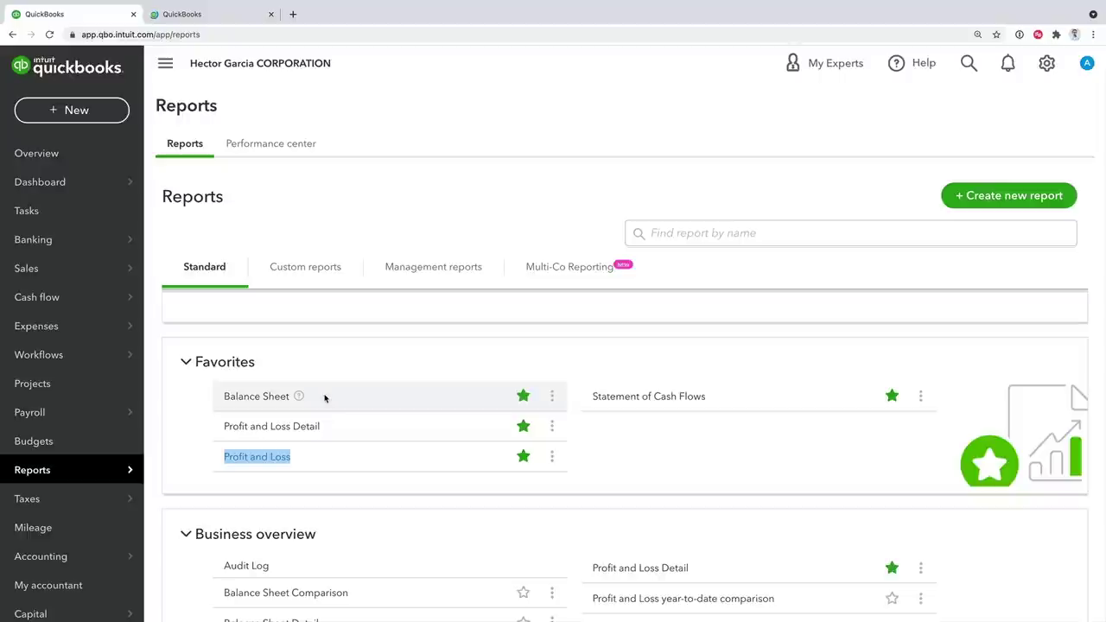
left_click_drag(103, 14, 188, 17)
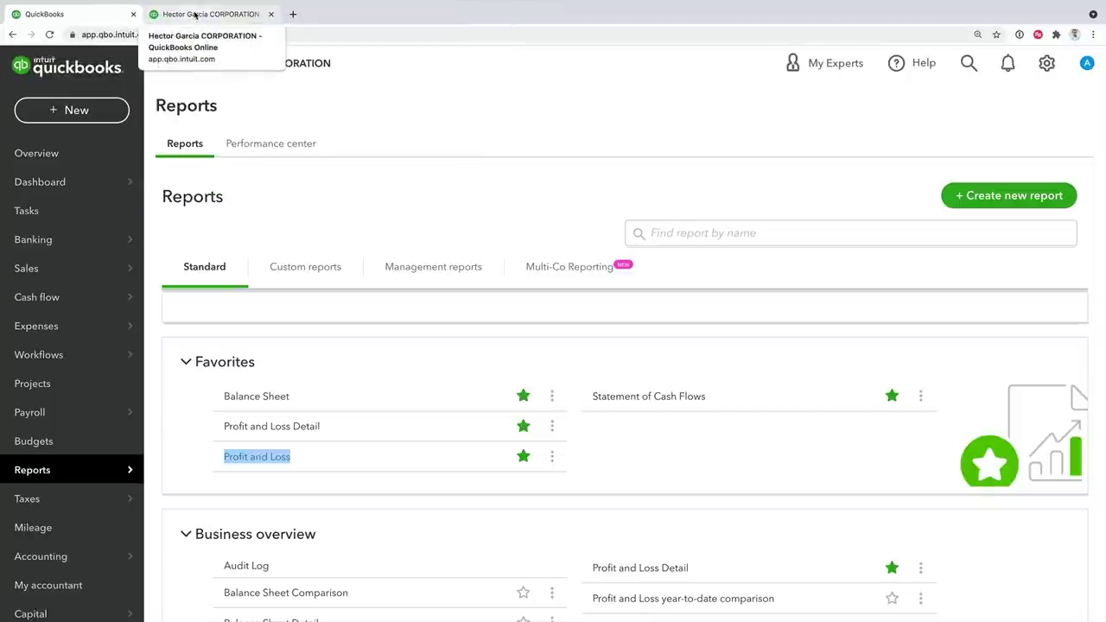
left_click(196, 15)
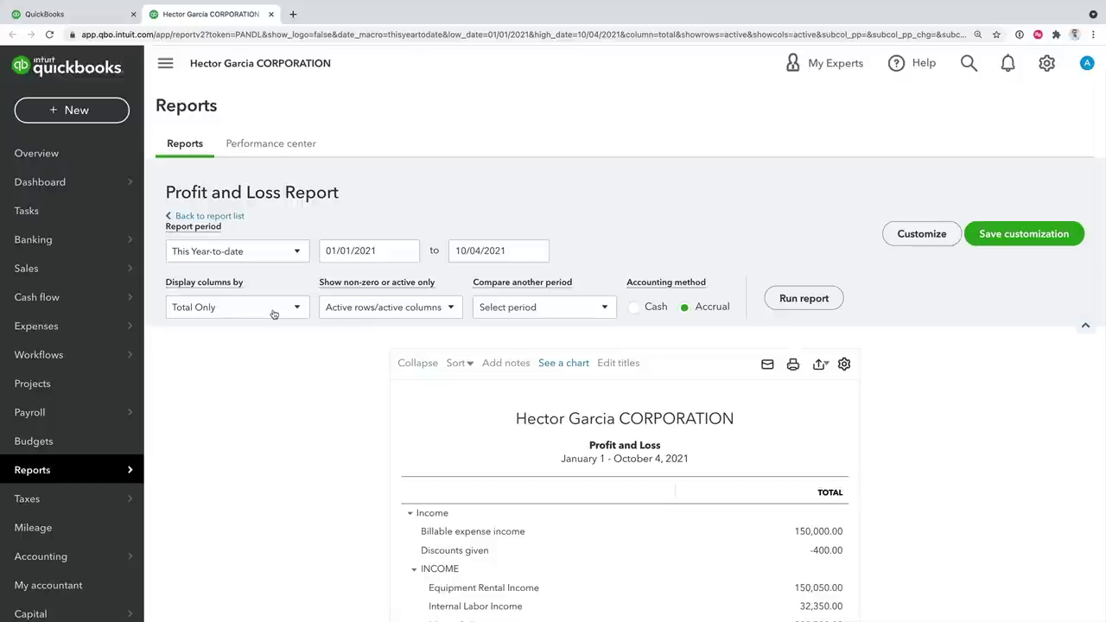
Set the Profit and Loss report period to This Year and run it
left_click(193, 252)
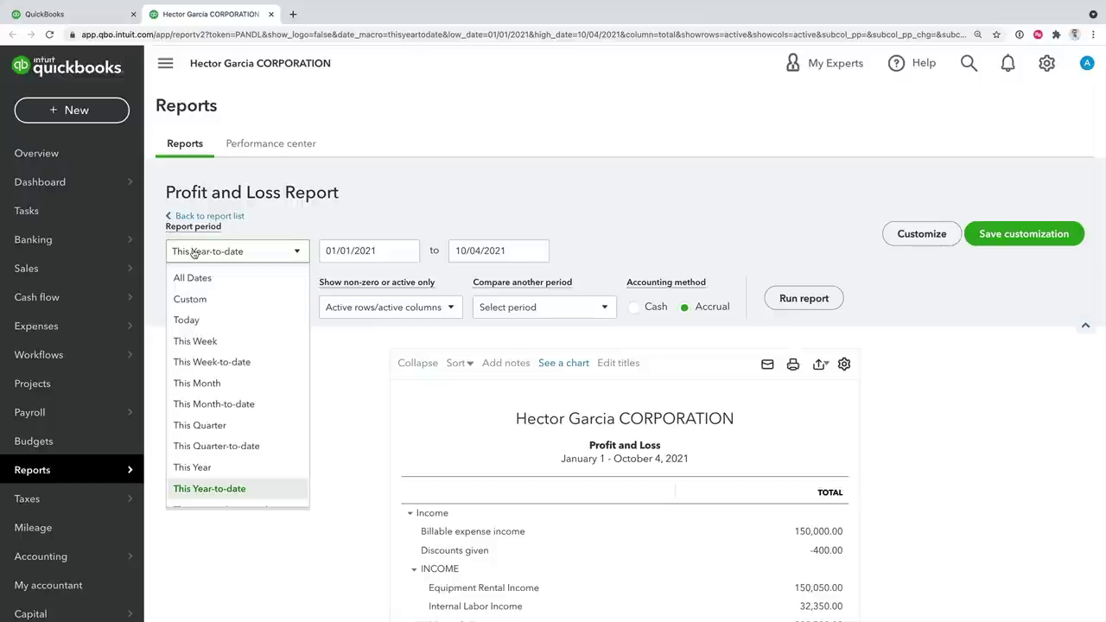
left_click(190, 466)
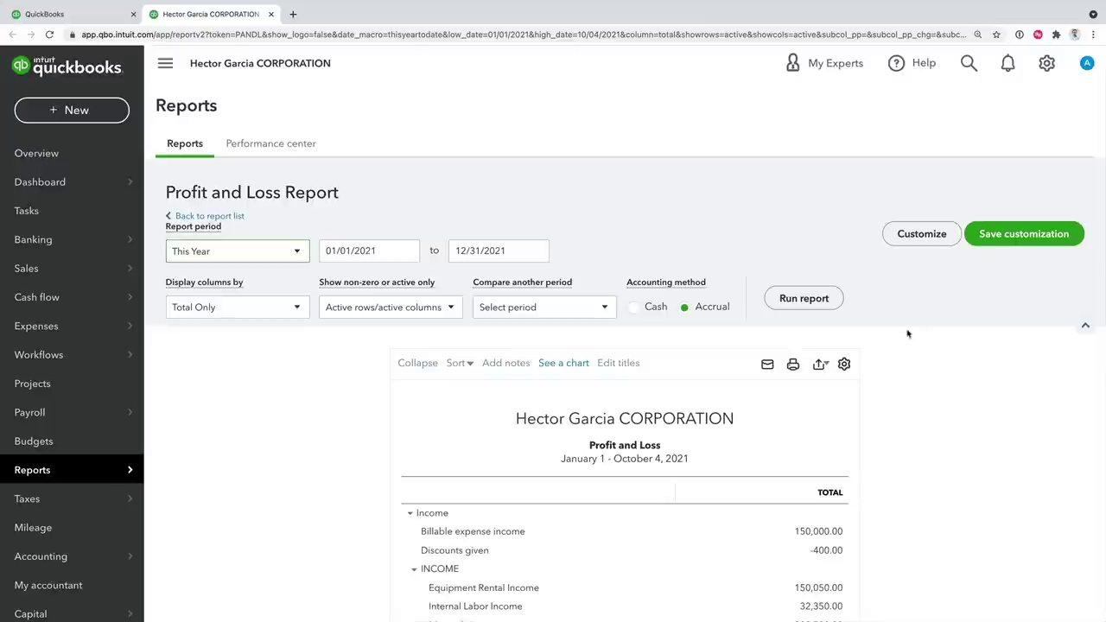
left_click(803, 298)
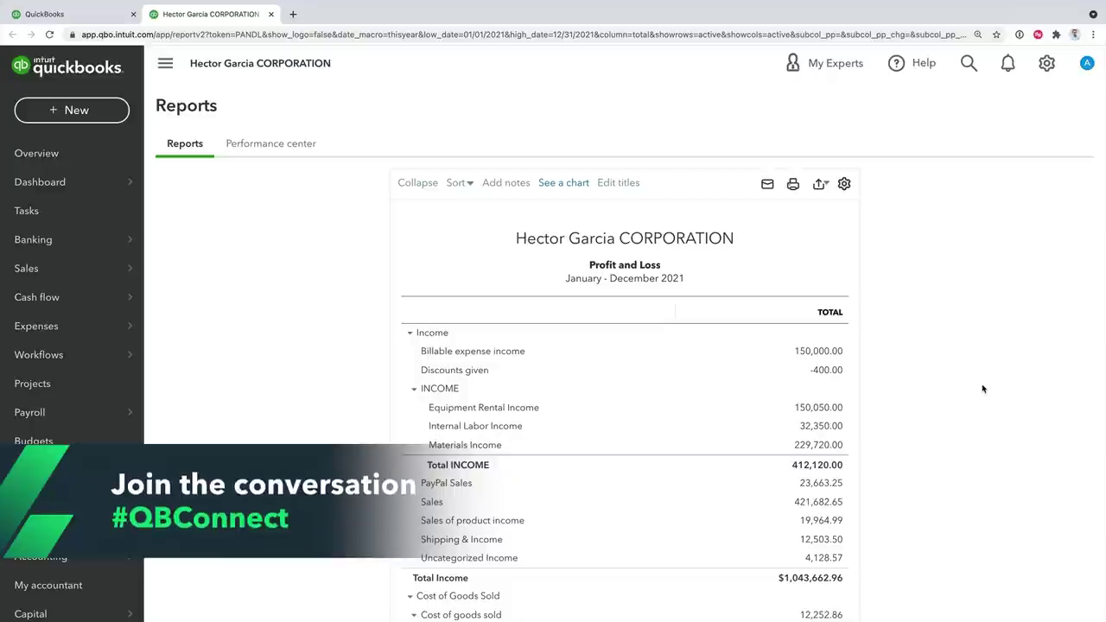
Change the end date to 09/30/2021 and rerun the report for January–September 2021
left_click(354, 251)
left_click_drag(326, 250, 376, 250)
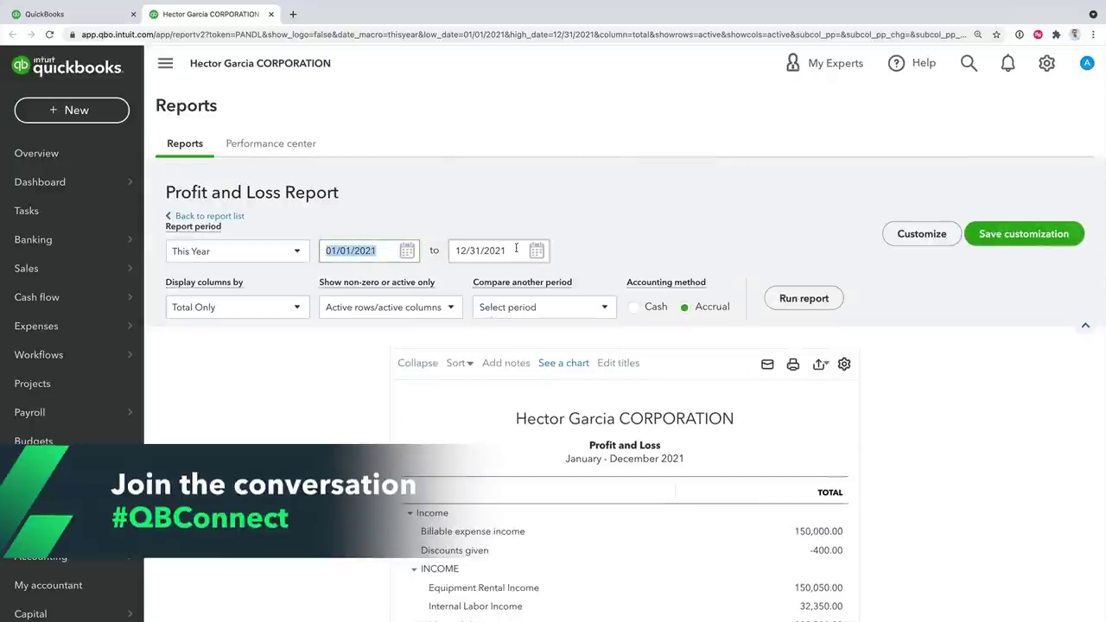
left_click_drag(455, 251, 504, 250)
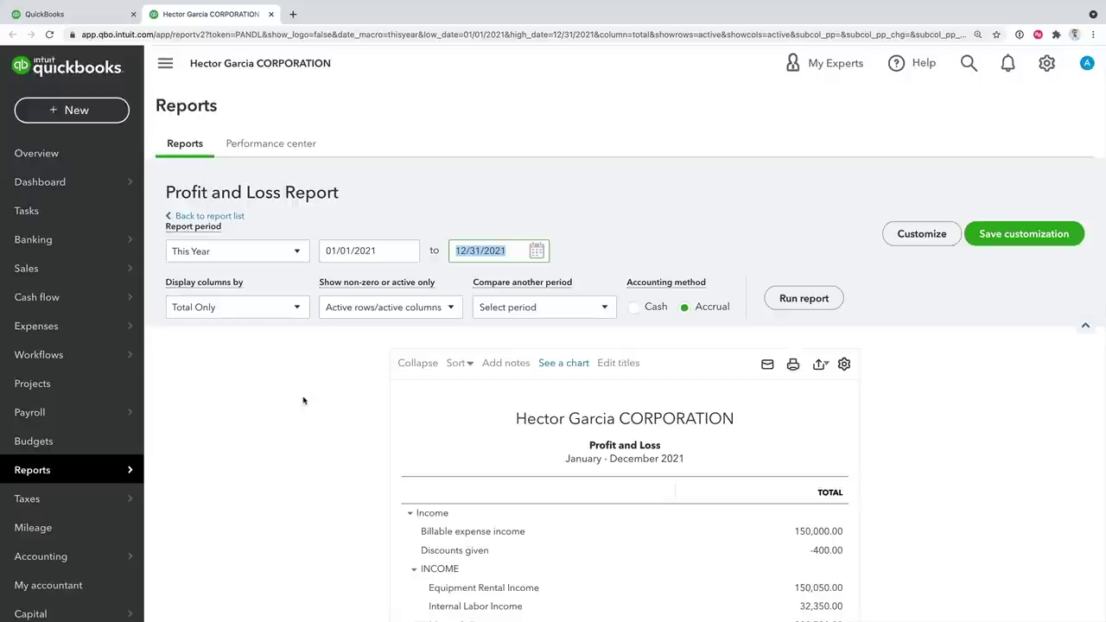
left_click(536, 251)
left_click(462, 289)
left_click(462, 289)
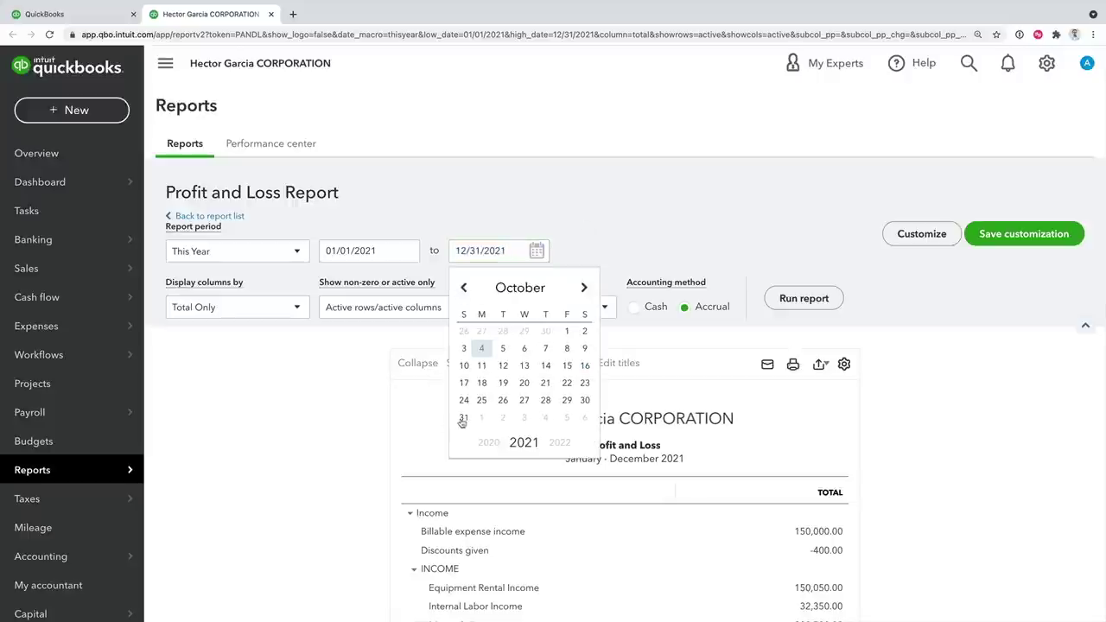
left_click(462, 289)
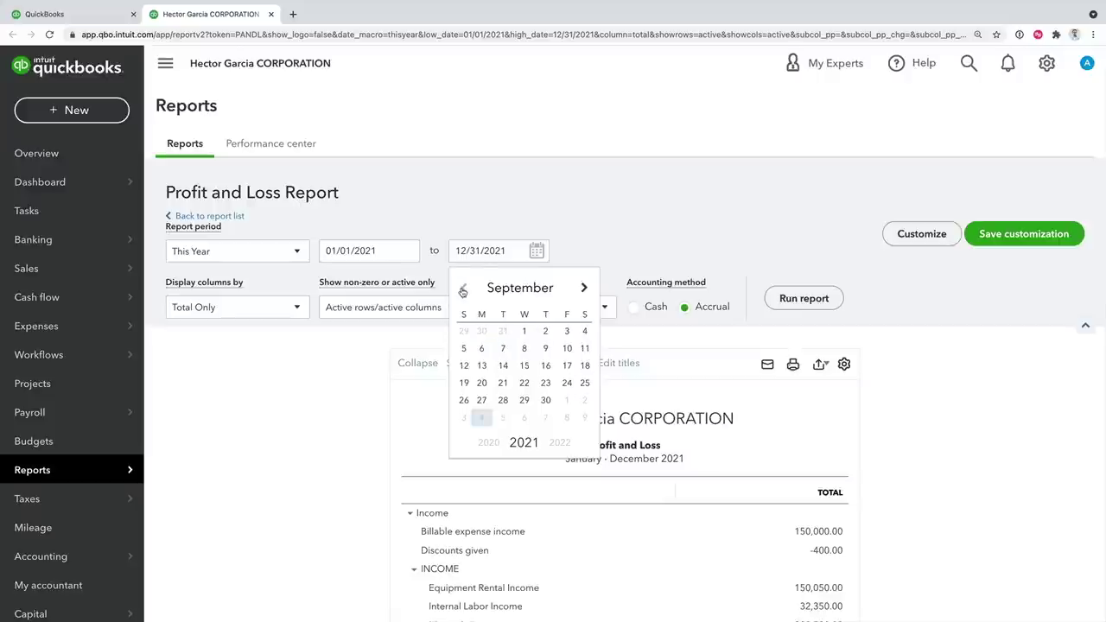
left_click(546, 402)
left_click(803, 298)
scroll(942, 344, "down", 2)
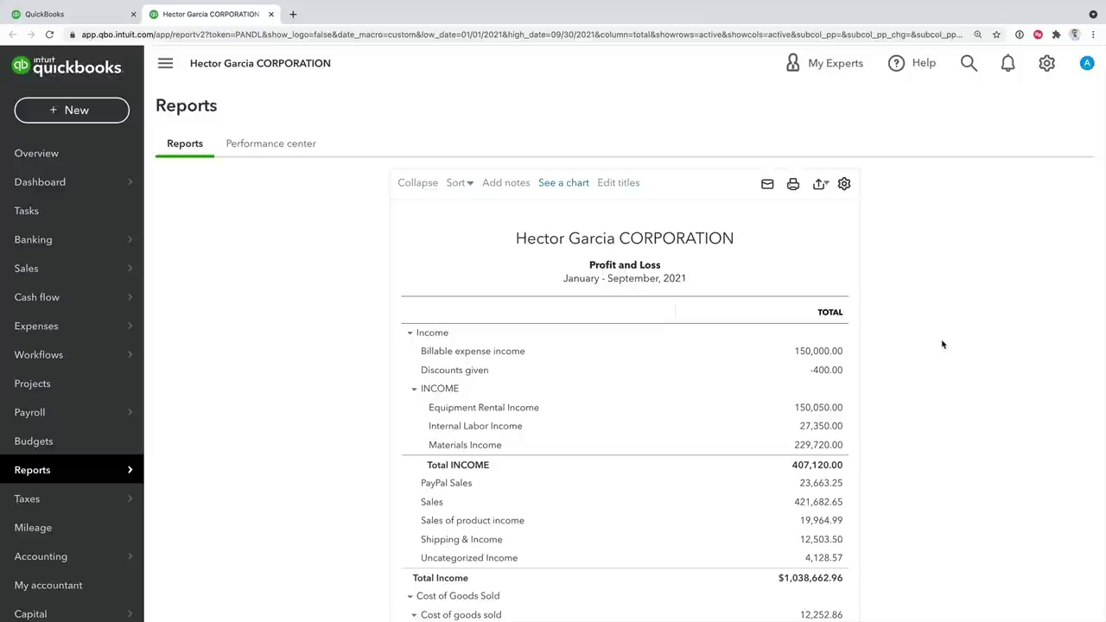
scroll(942, 344, "down", 15)
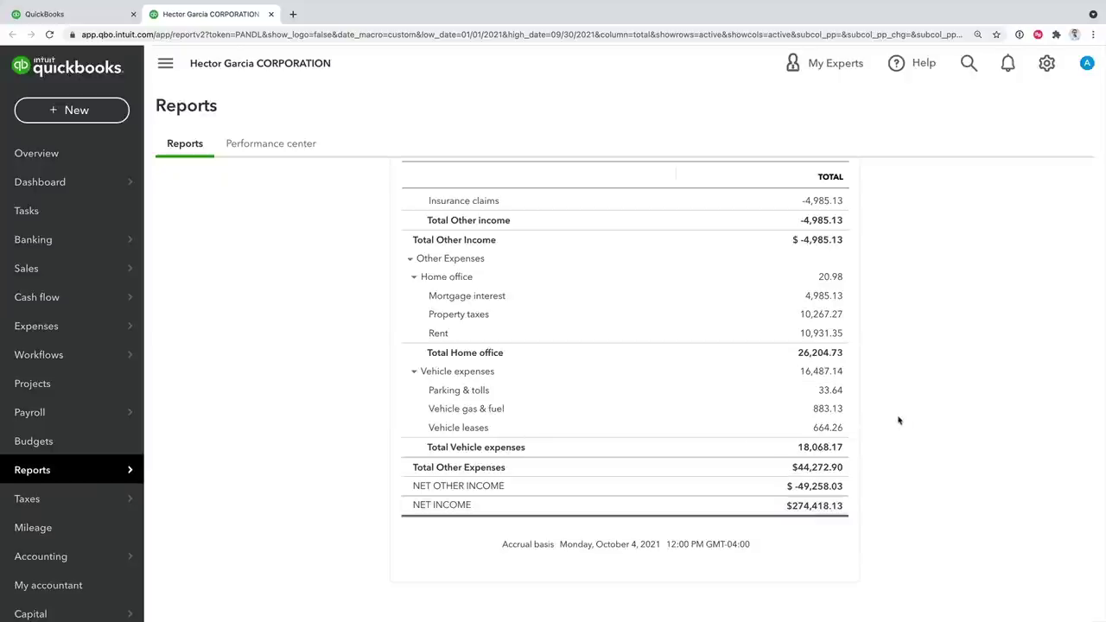
scroll(747, 421, "up", 10)
scroll(747, 421, "up", 10)
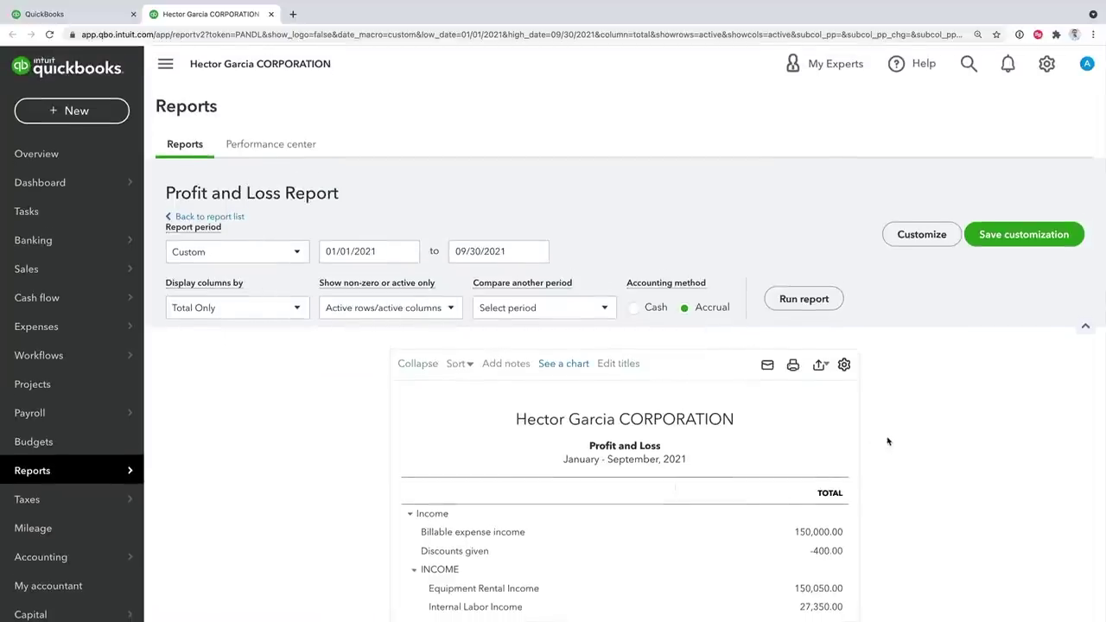
scroll(886, 440, "down", 15)
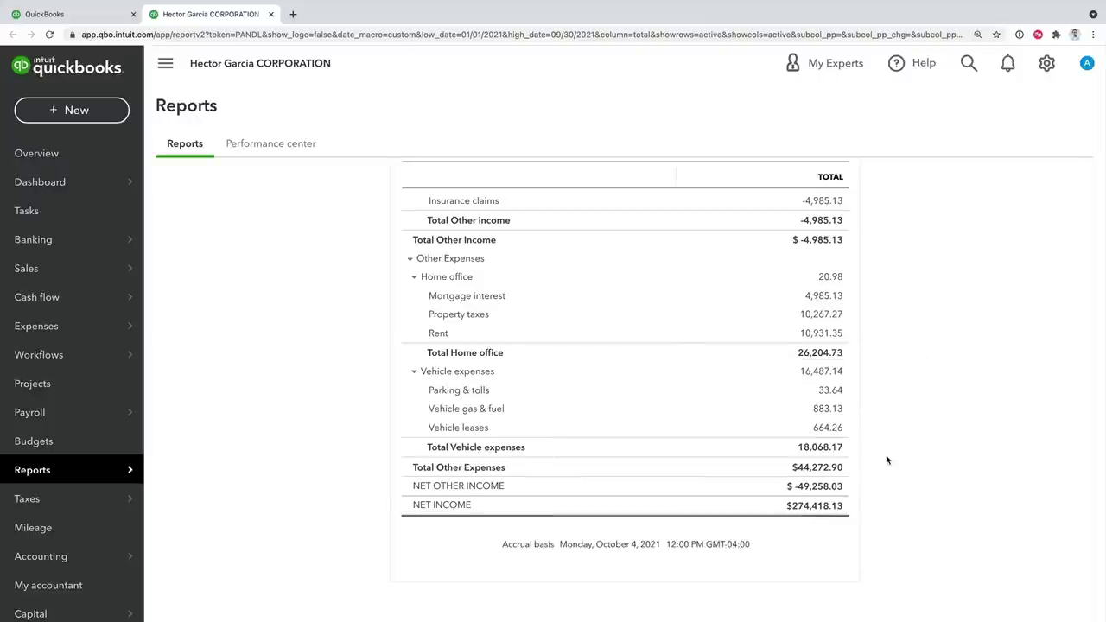
scroll(886, 459, "up", 15)
scroll(887, 459, "up", 10)
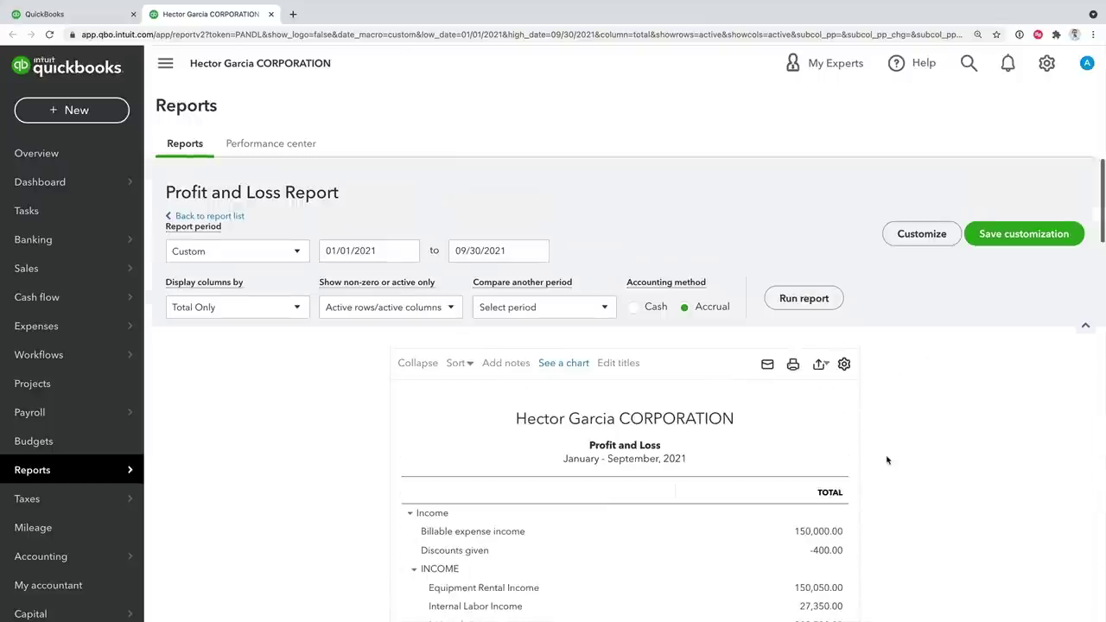
scroll(886, 459, "down", 6)
scroll(886, 460, "up", 5)
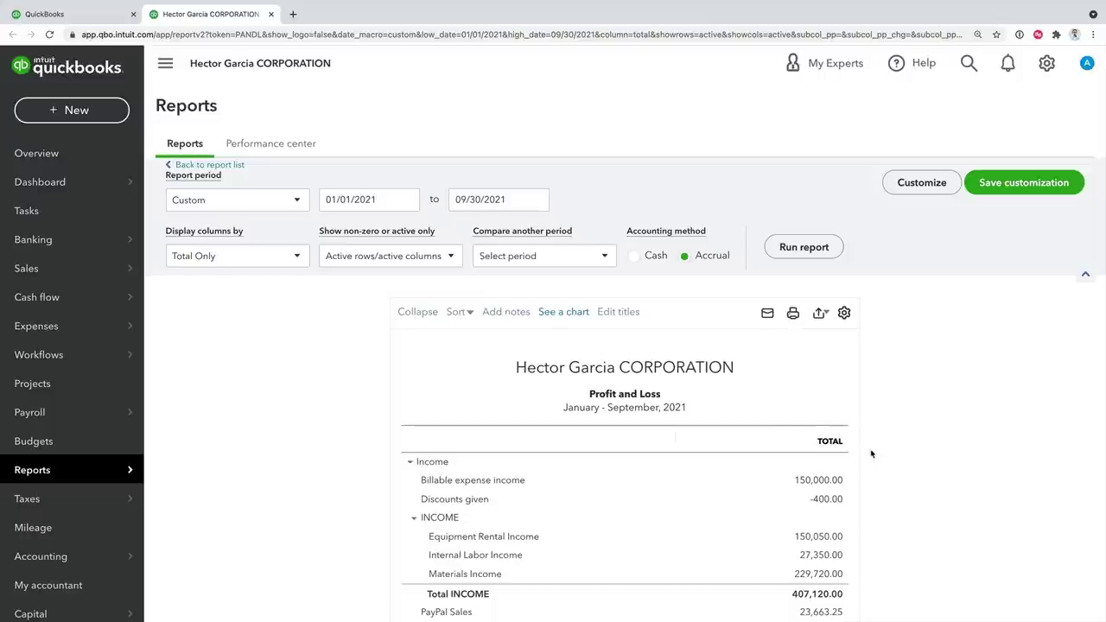
Collapse Income, Cost of goods sold and the expense groups one by one
scroll(406, 377, "down", 2)
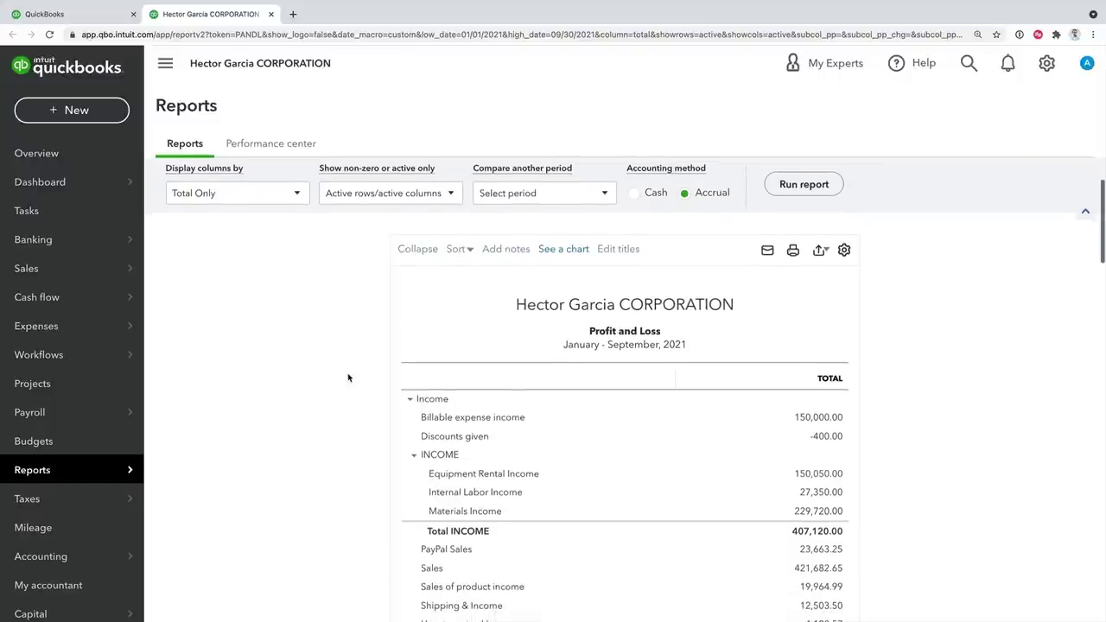
left_click(412, 458)
scroll(375, 464, "down", 4)
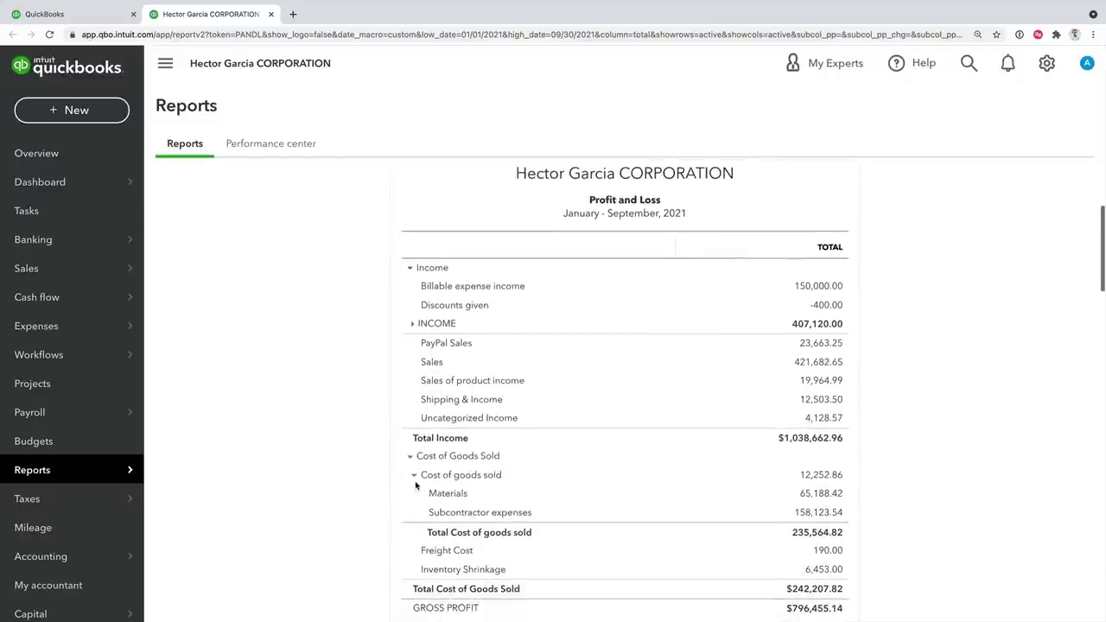
left_click(414, 476)
scroll(414, 471, "down", 4)
left_click(411, 450)
scroll(407, 459, "down", 1)
left_click(411, 446)
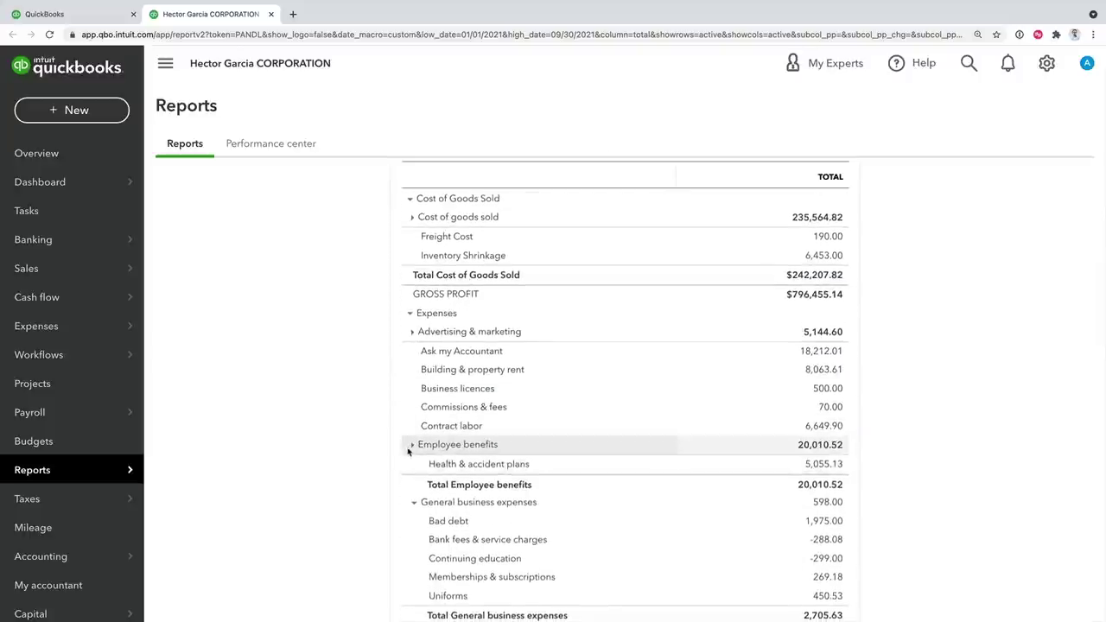
scroll(408, 451, "down", 2)
left_click(413, 392)
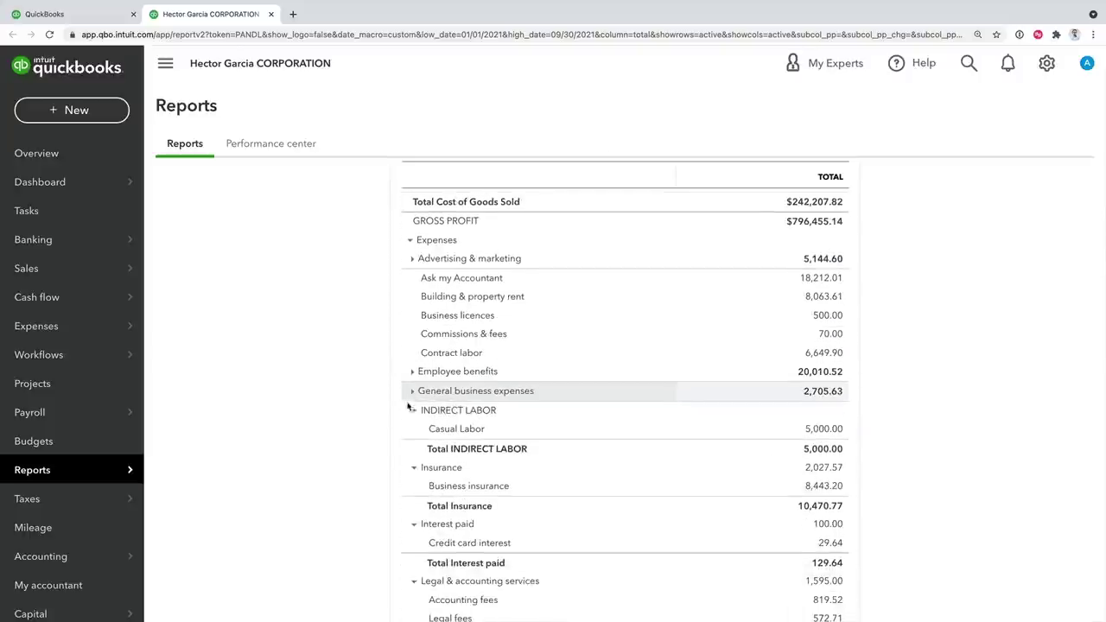
left_click(414, 412)
left_click(413, 432)
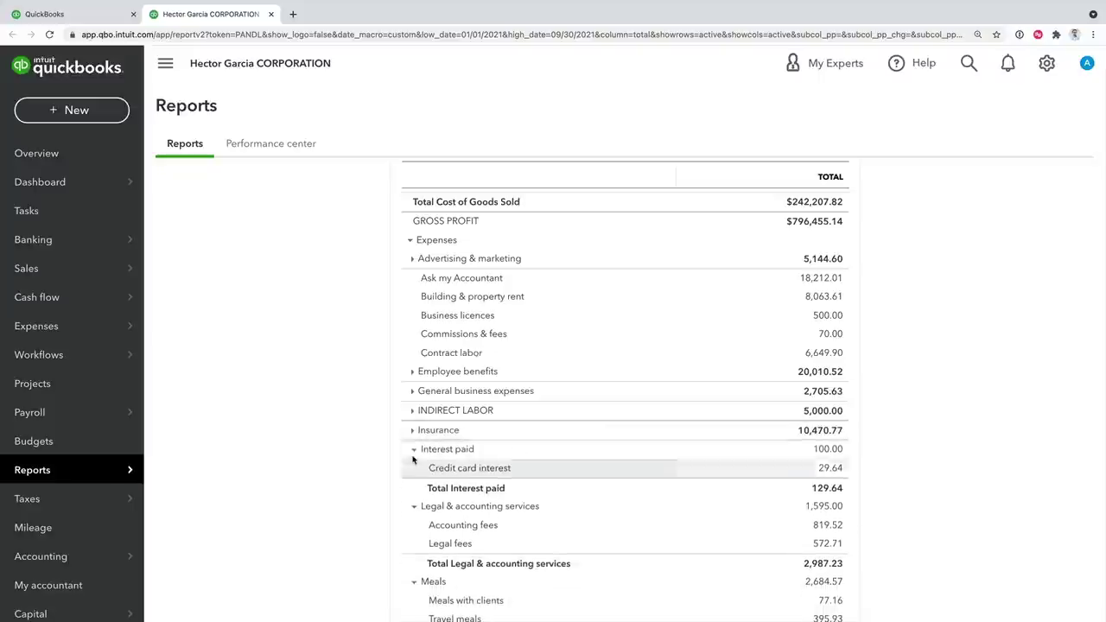
left_click(411, 450)
left_click(412, 469)
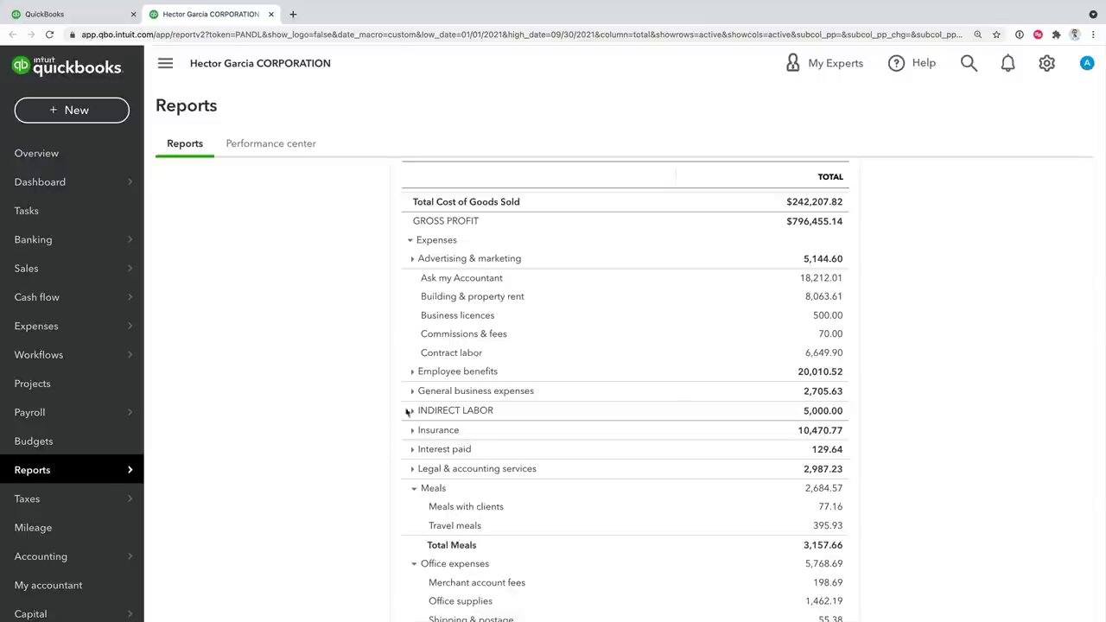
Re-expand Indirect Labor and General business expenses, then collapse all groups at once
left_click(413, 411)
left_click(413, 392)
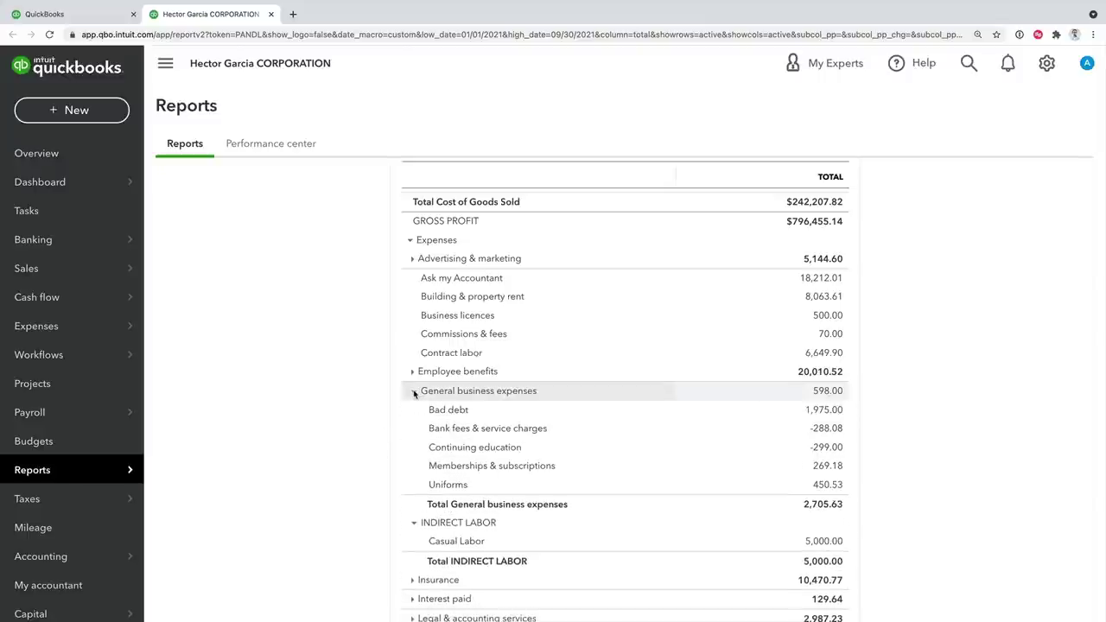
scroll(414, 394, "up", 10)
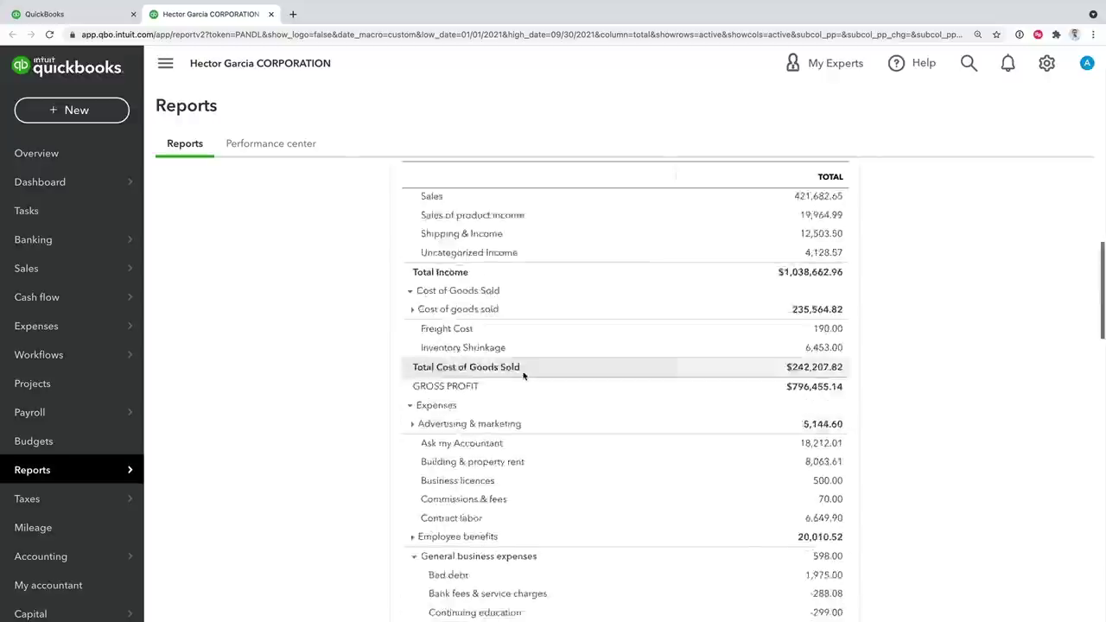
scroll(418, 293, "down", 15)
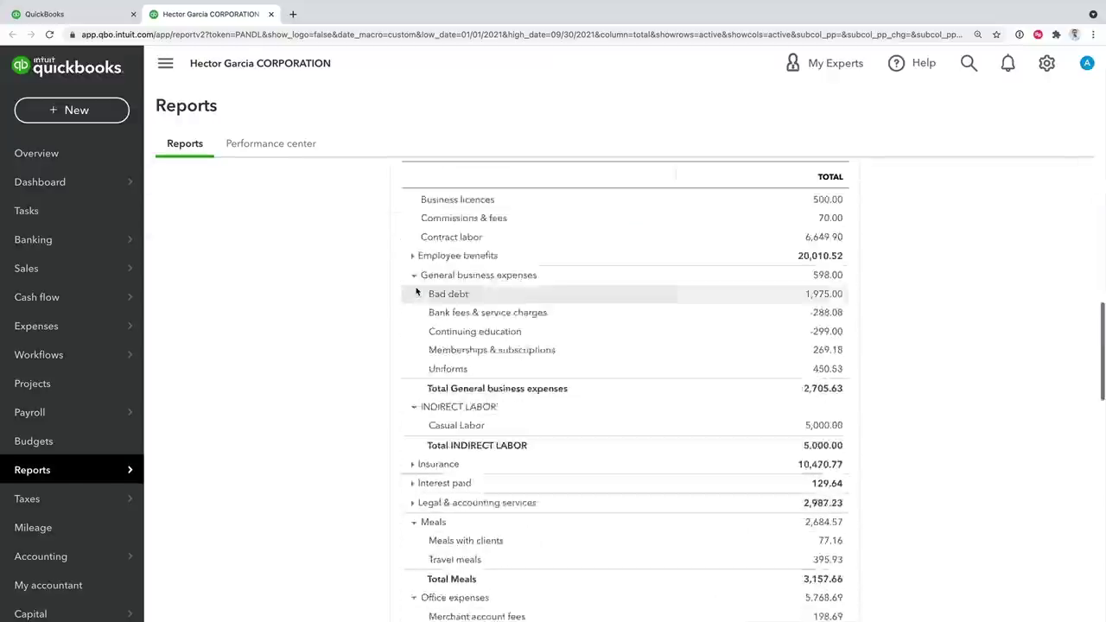
scroll(411, 354, "up", 20)
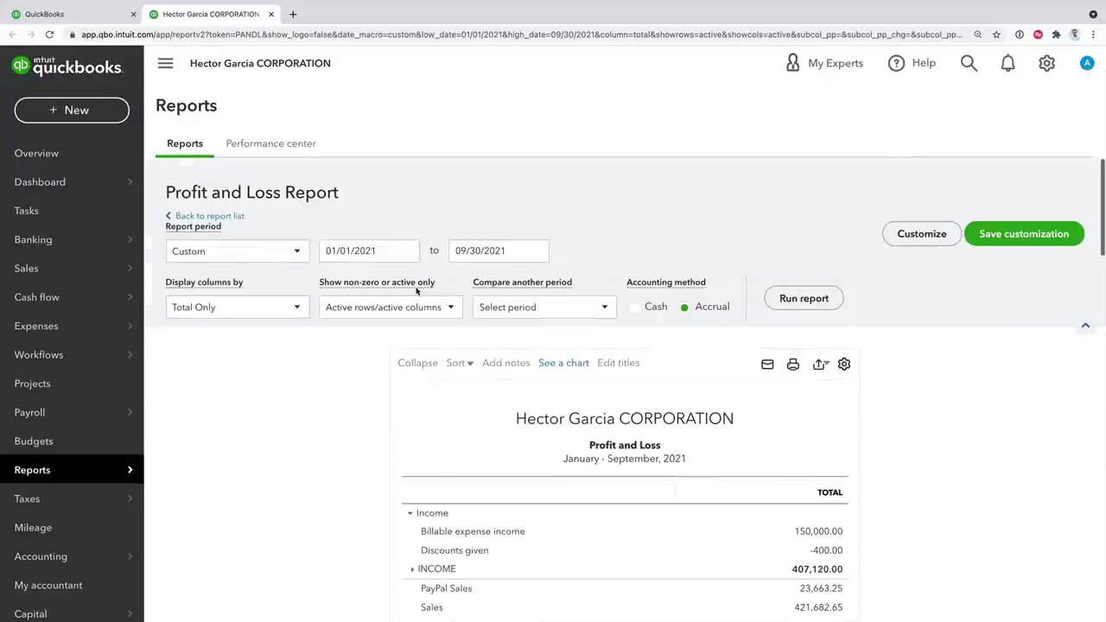
left_click(411, 367)
scroll(395, 379, "down", 3)
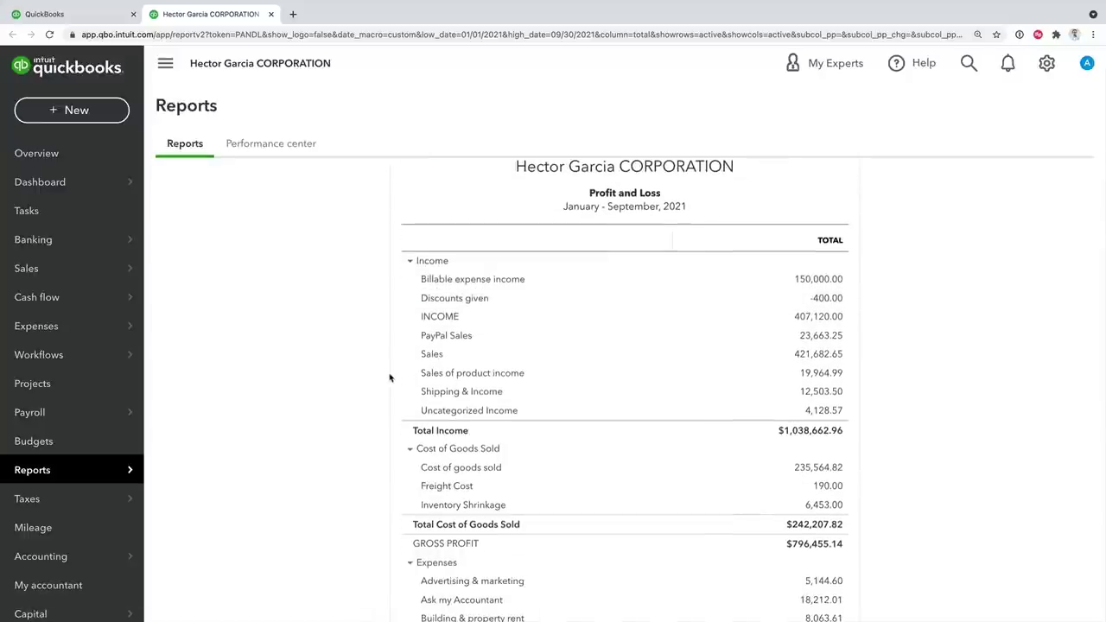
scroll(389, 378, "down", 5)
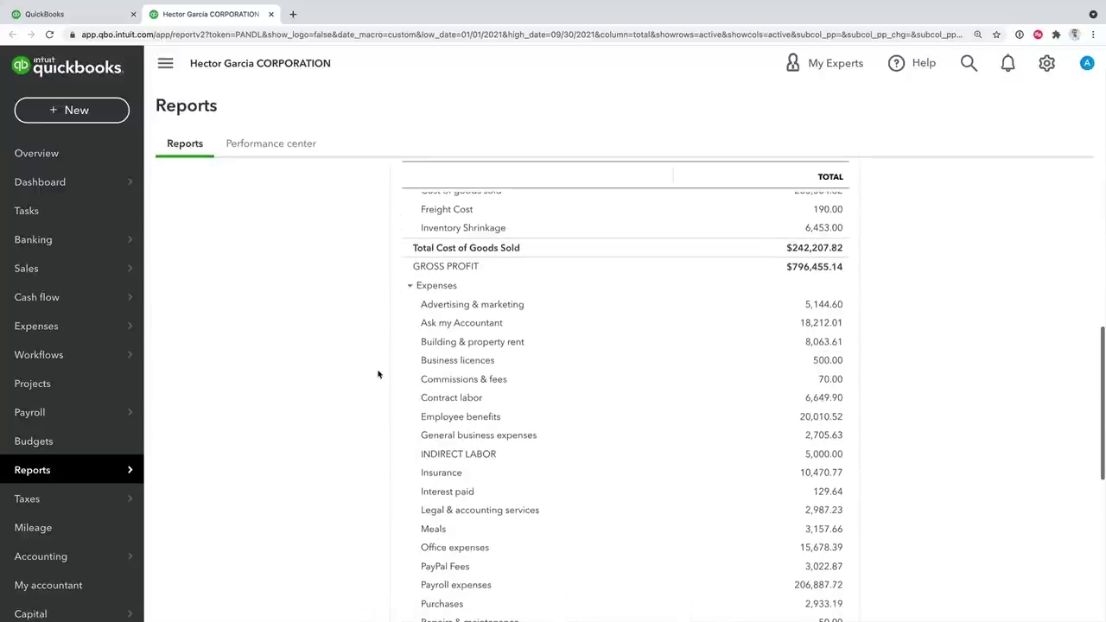
scroll(375, 358, "up", 6)
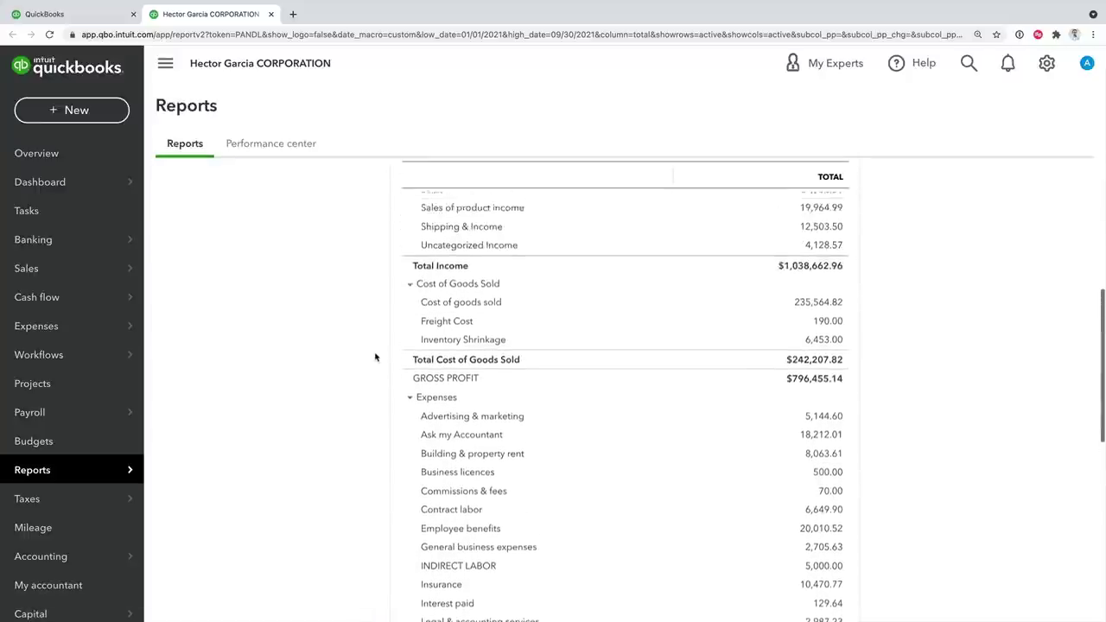
Sort the collapsed Profit and Loss rows by Total in descending order
left_click(453, 278)
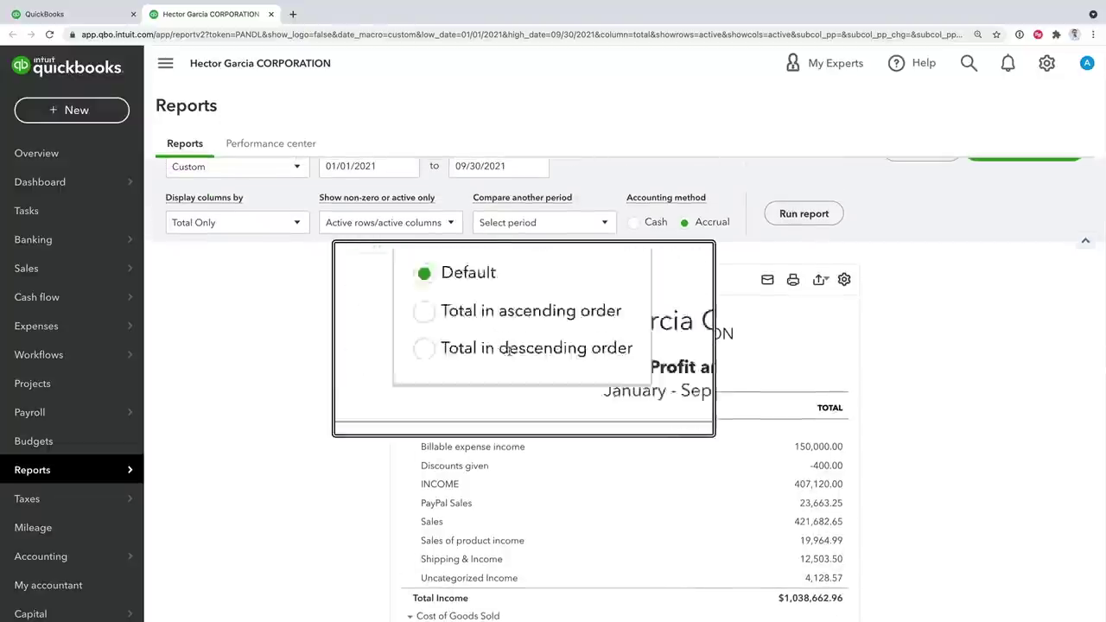
left_click(461, 351)
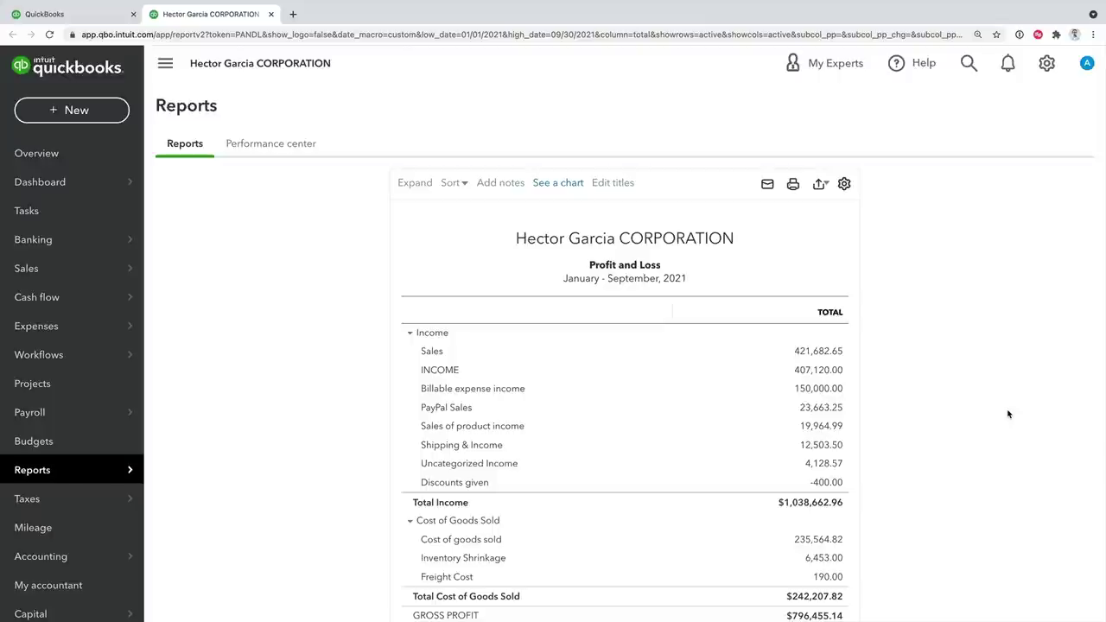
scroll(982, 424, "down", 1)
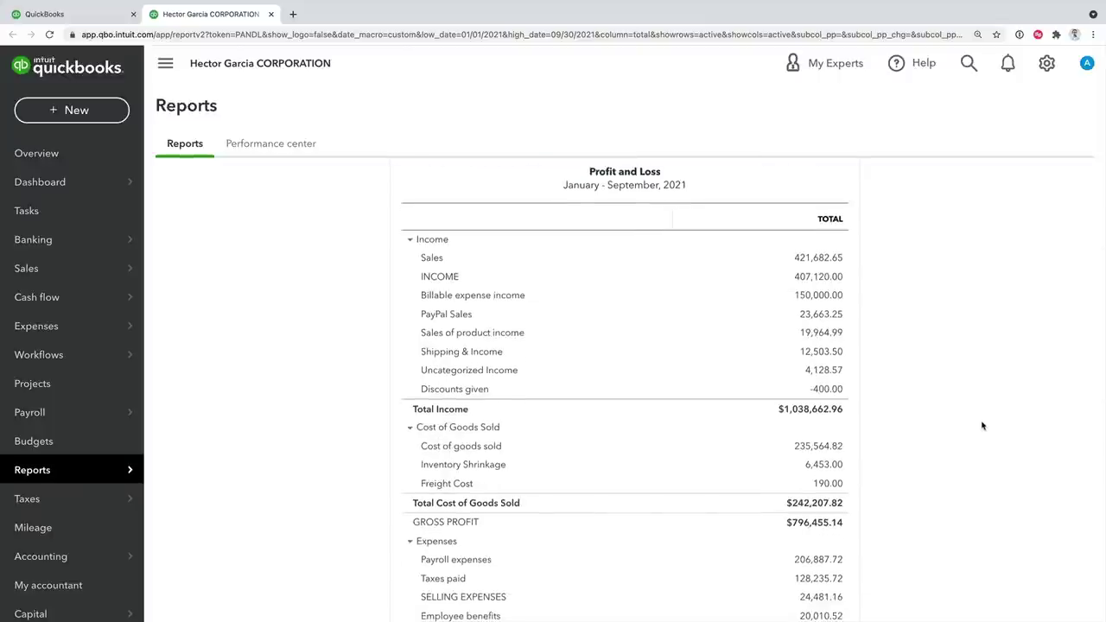
scroll(983, 423, "down", 3)
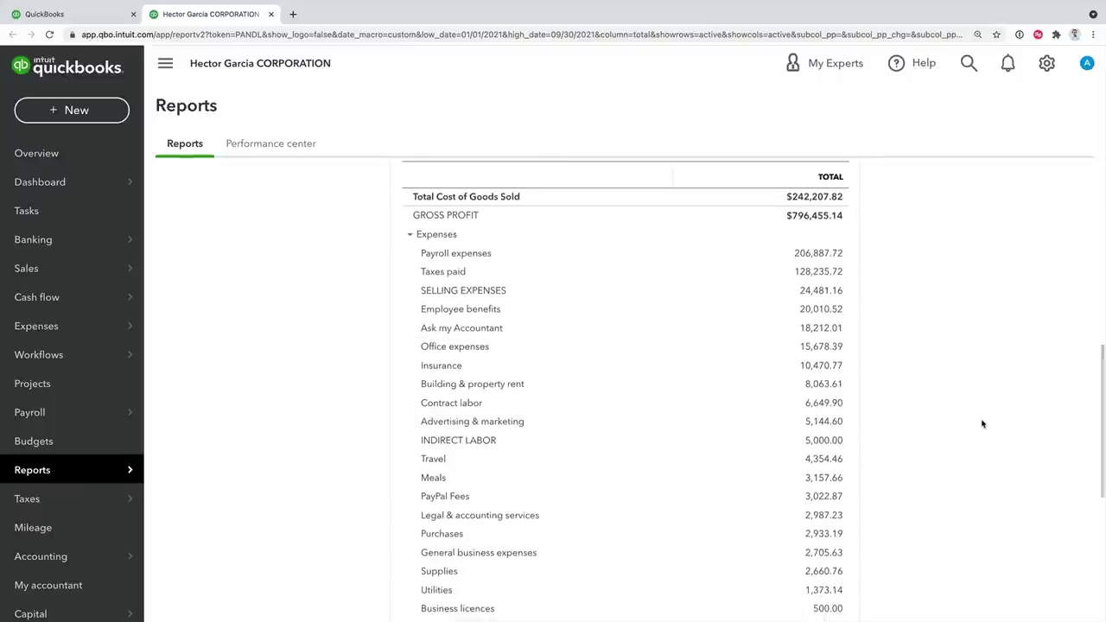
scroll(982, 423, "up", 5)
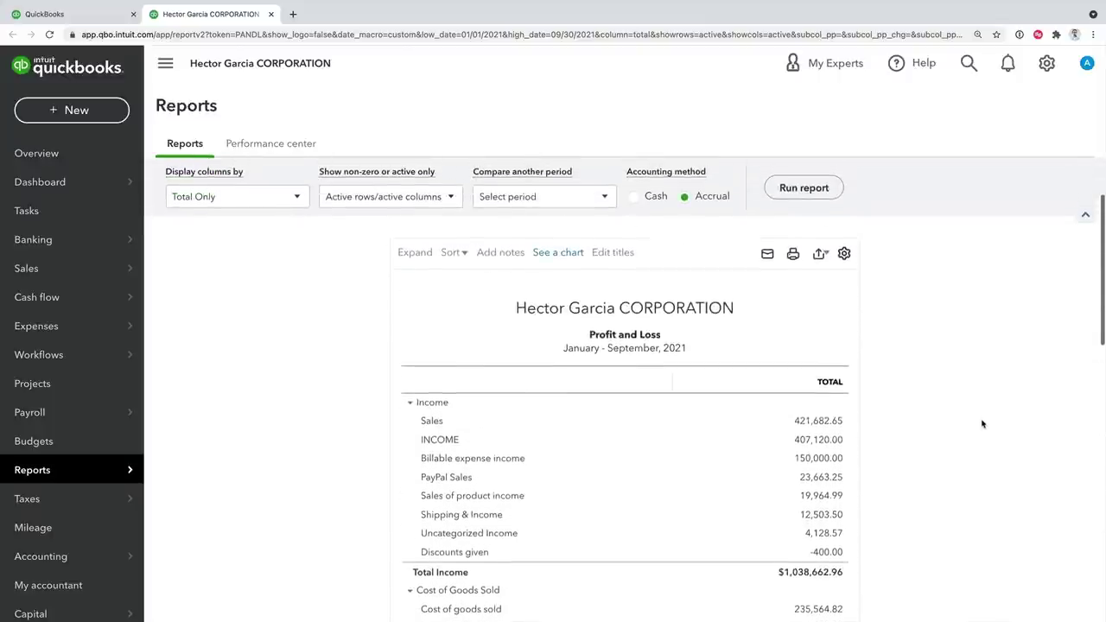
scroll(982, 423, "up", 2)
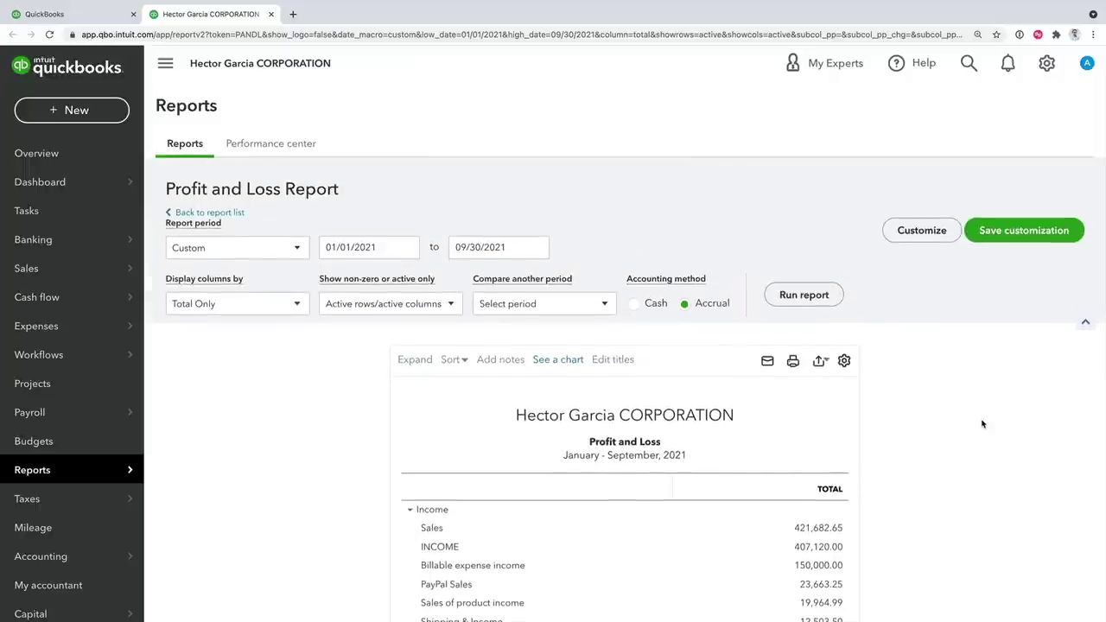
scroll(983, 423, "up", 1)
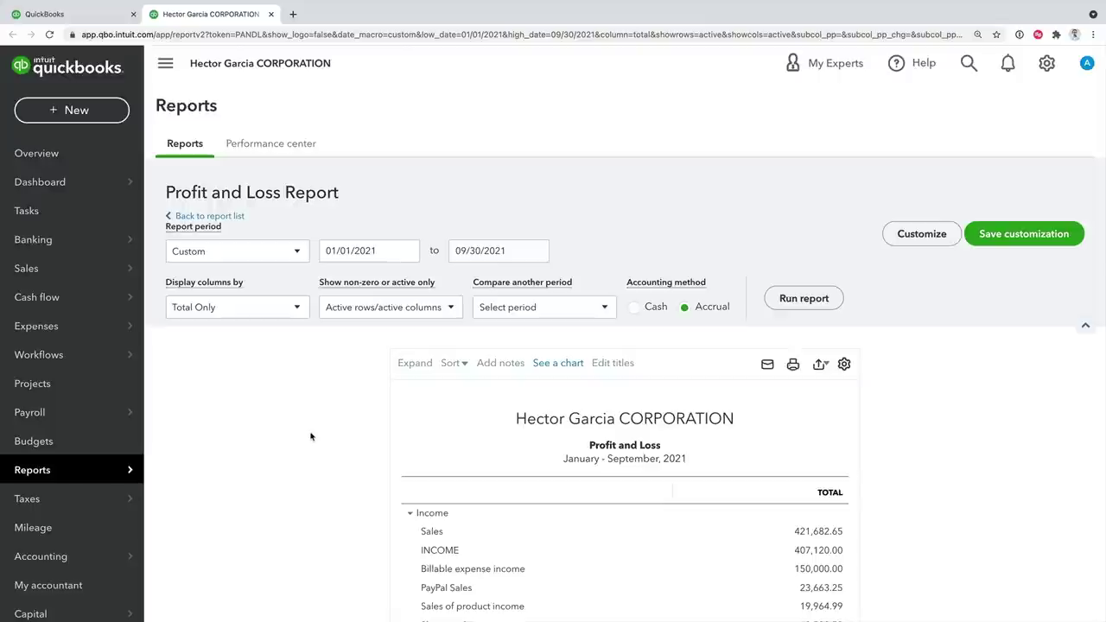
left_click(464, 367)
left_click(353, 455)
scroll(353, 456, "down", 2)
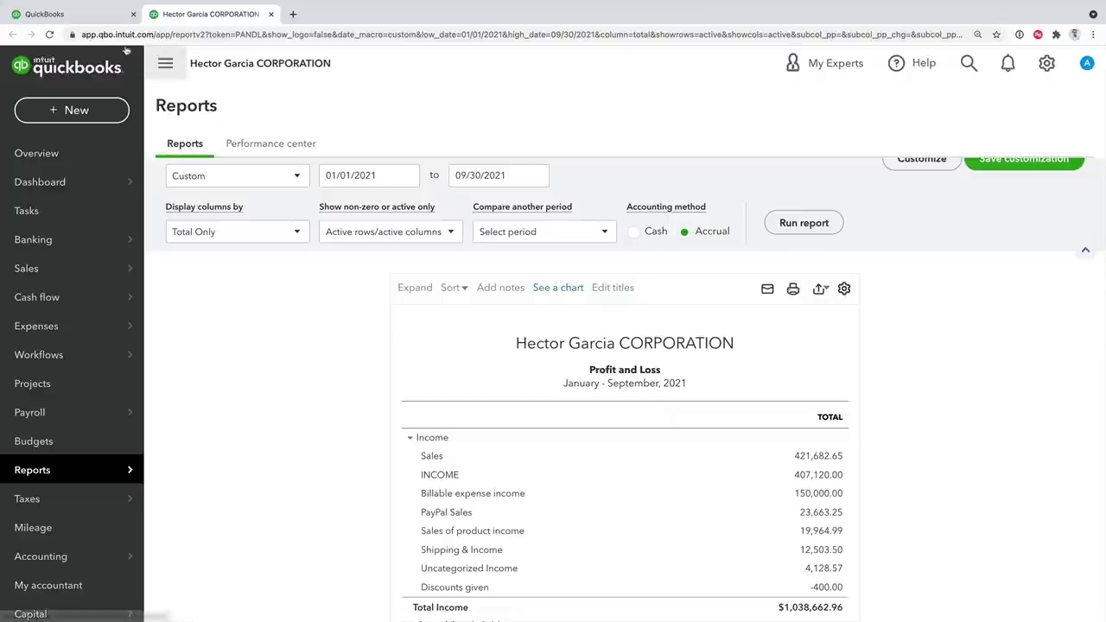
Open the Balance Sheet report from the reports list tab
left_click(59, 14)
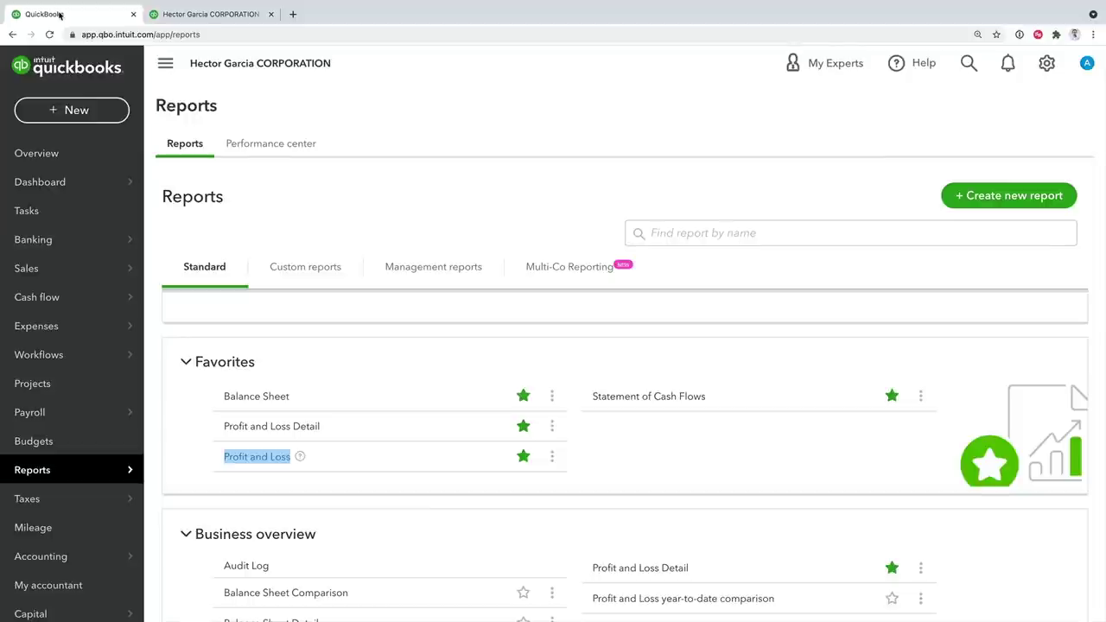
left_click(251, 399)
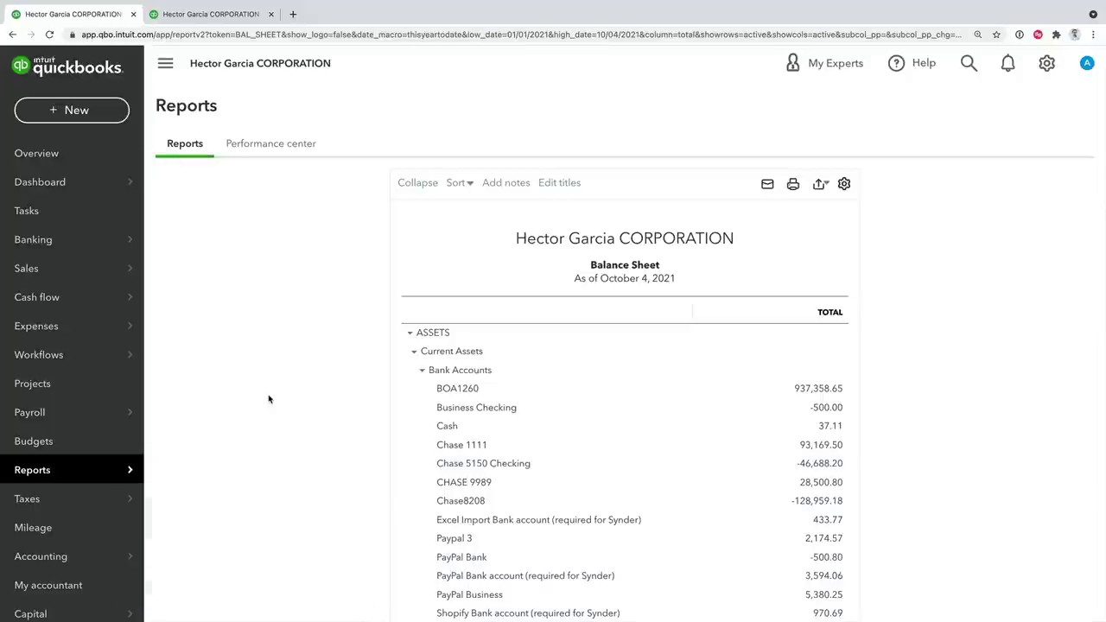
left_click(229, 12)
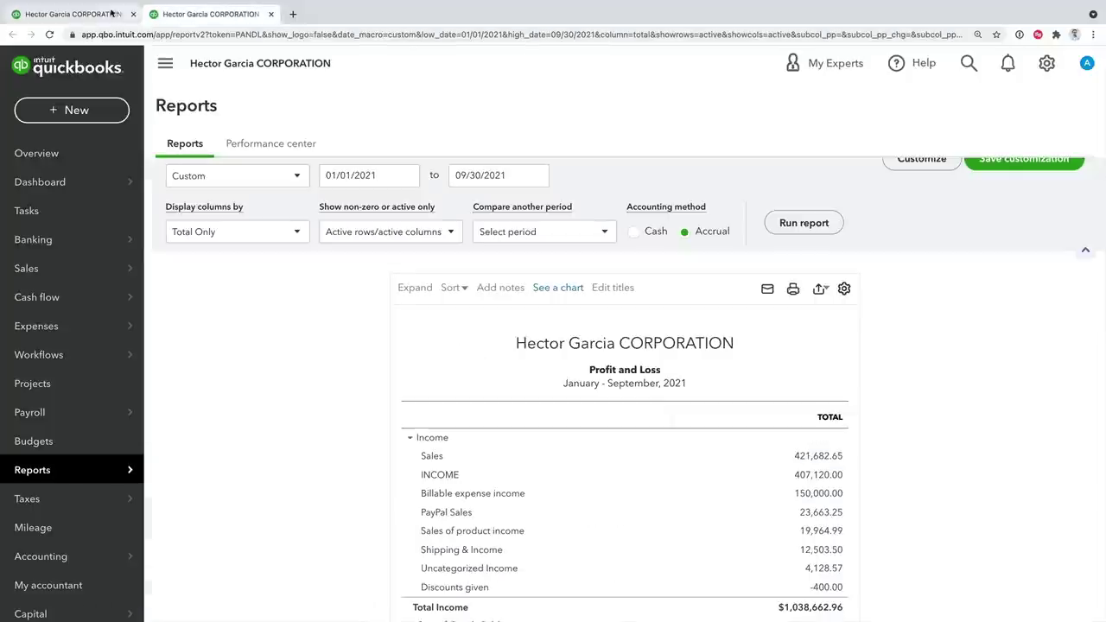
left_click(112, 13)
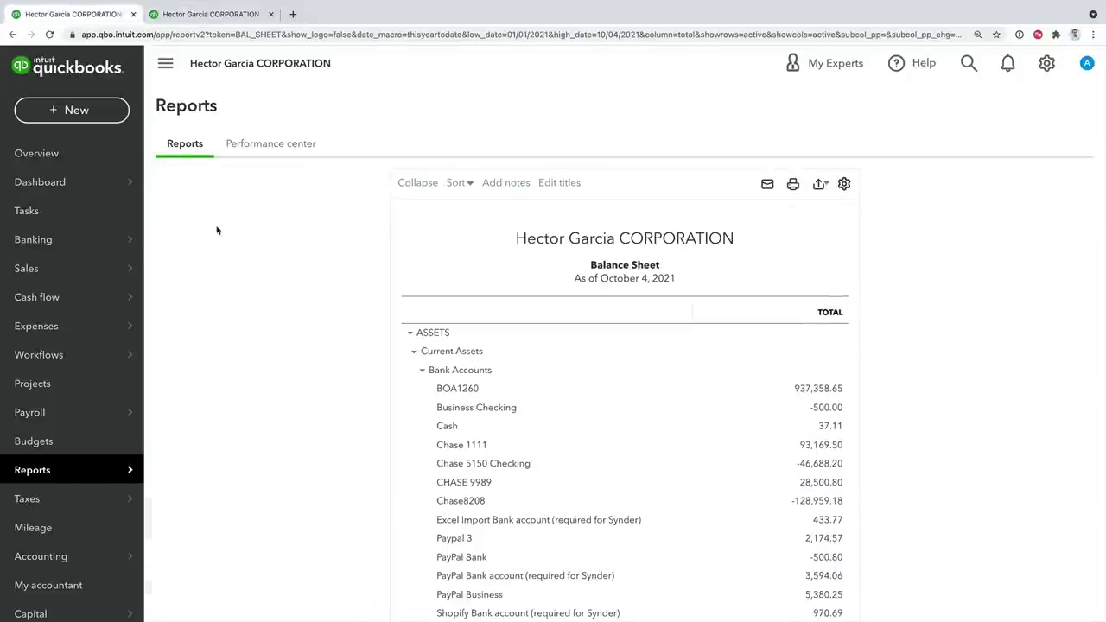
Set the Balance Sheet end date to 09/30/2021 and rerun it
left_click(543, 252)
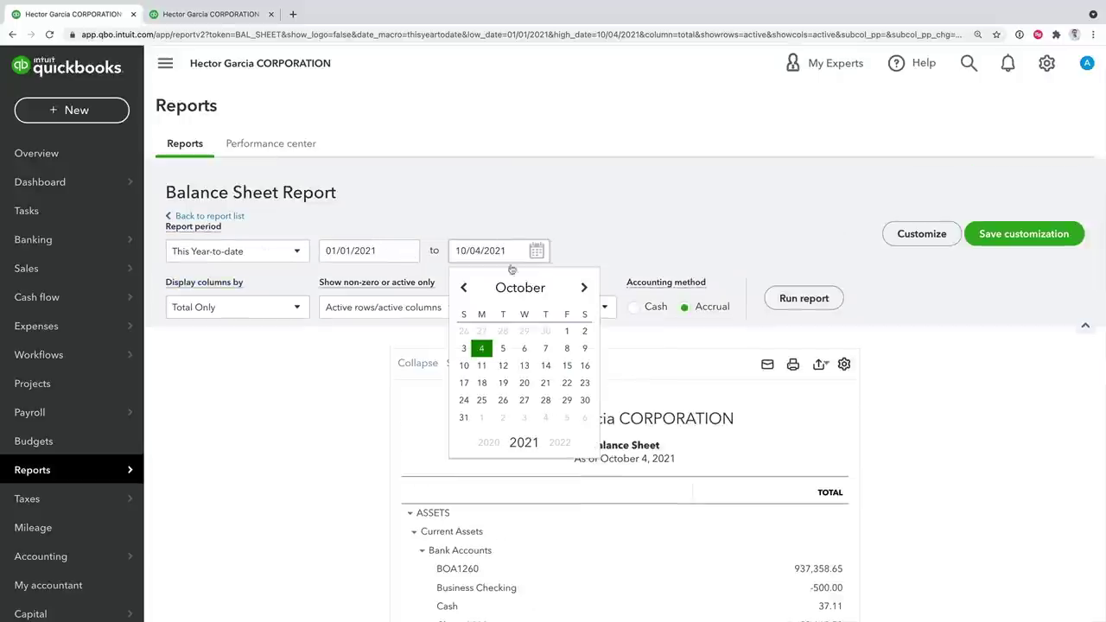
left_click(464, 288)
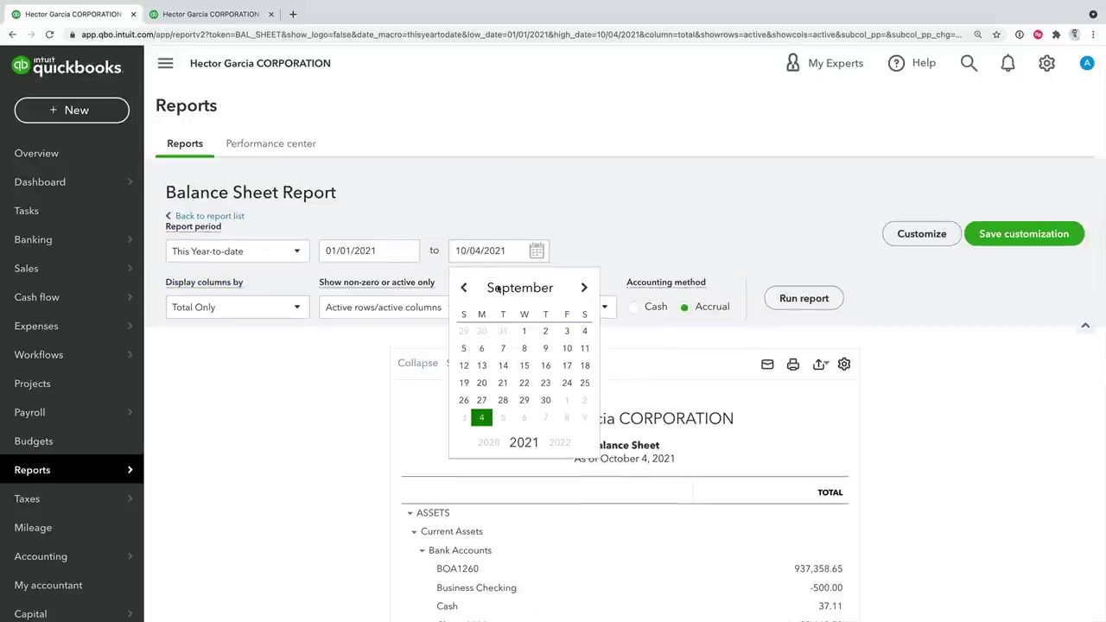
left_click(545, 400)
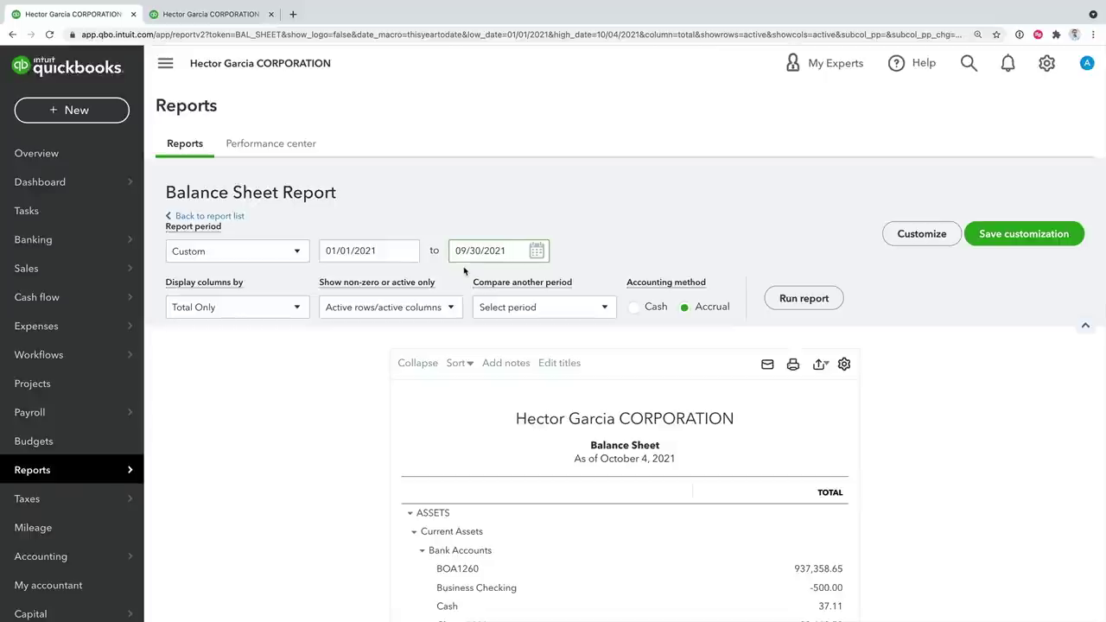
left_click(823, 298)
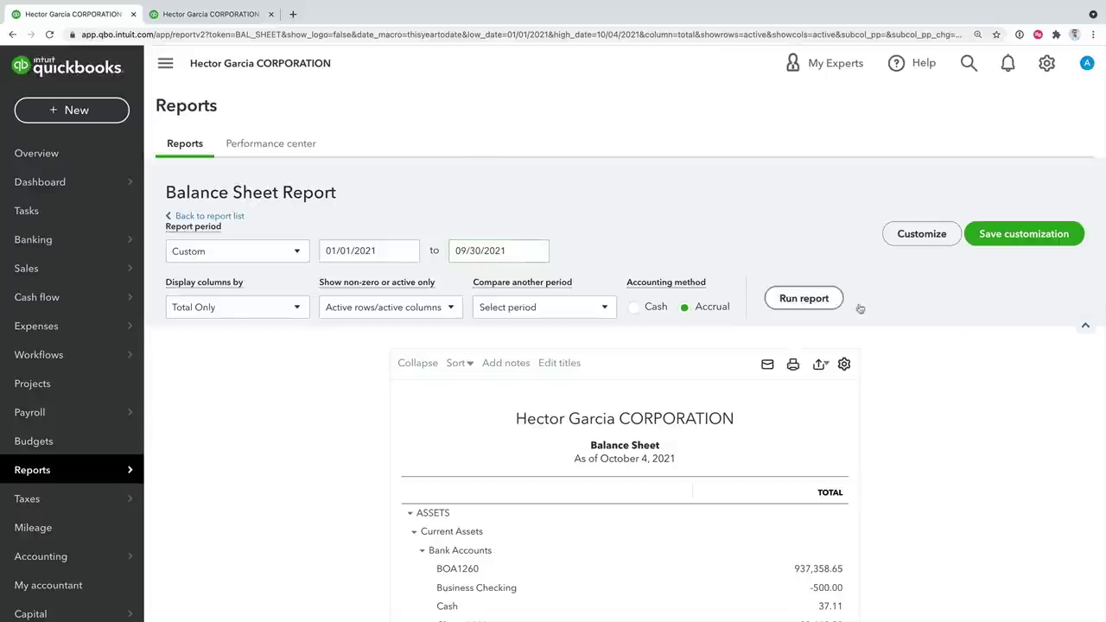
scroll(991, 358, "down", 3)
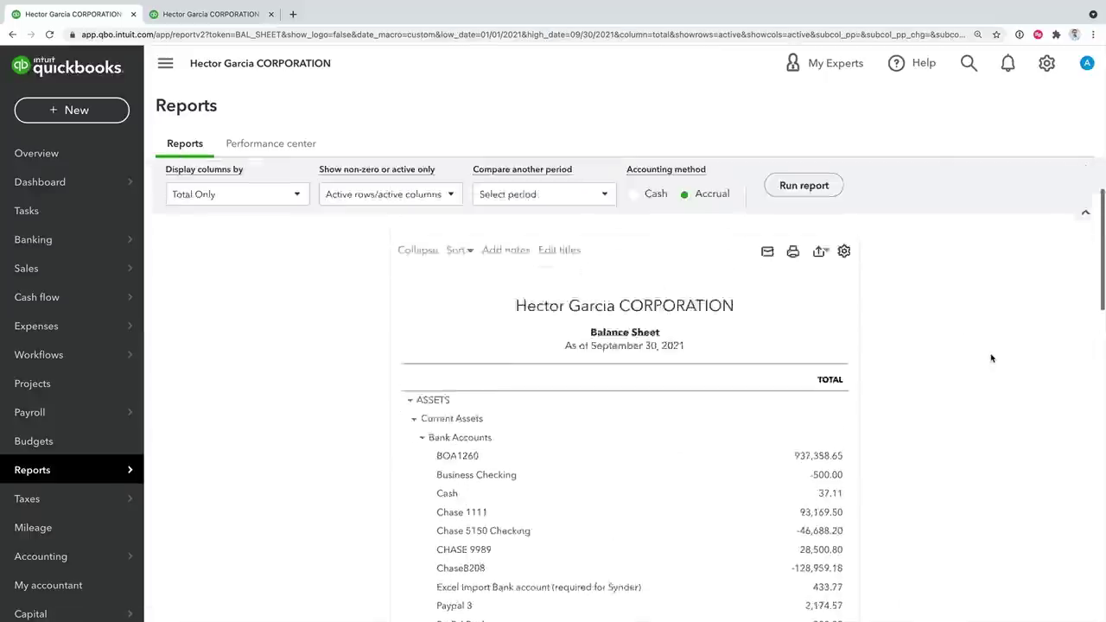
scroll(991, 359, "up", 2)
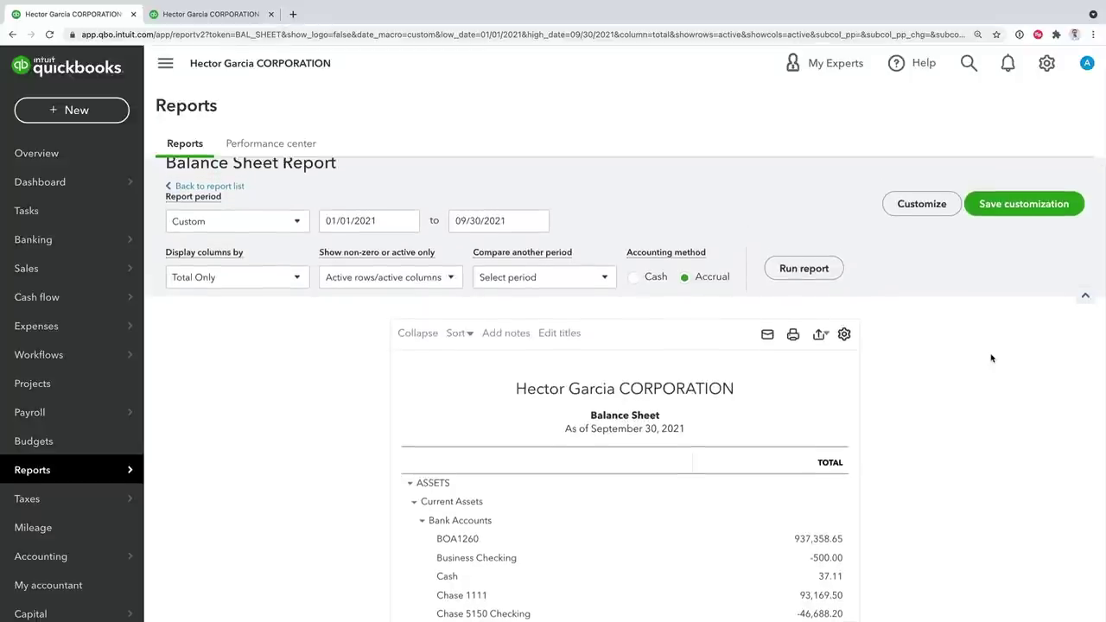
Add a Previous period comparison covering 01/01/2020 to 12/31/2020
left_click(604, 278)
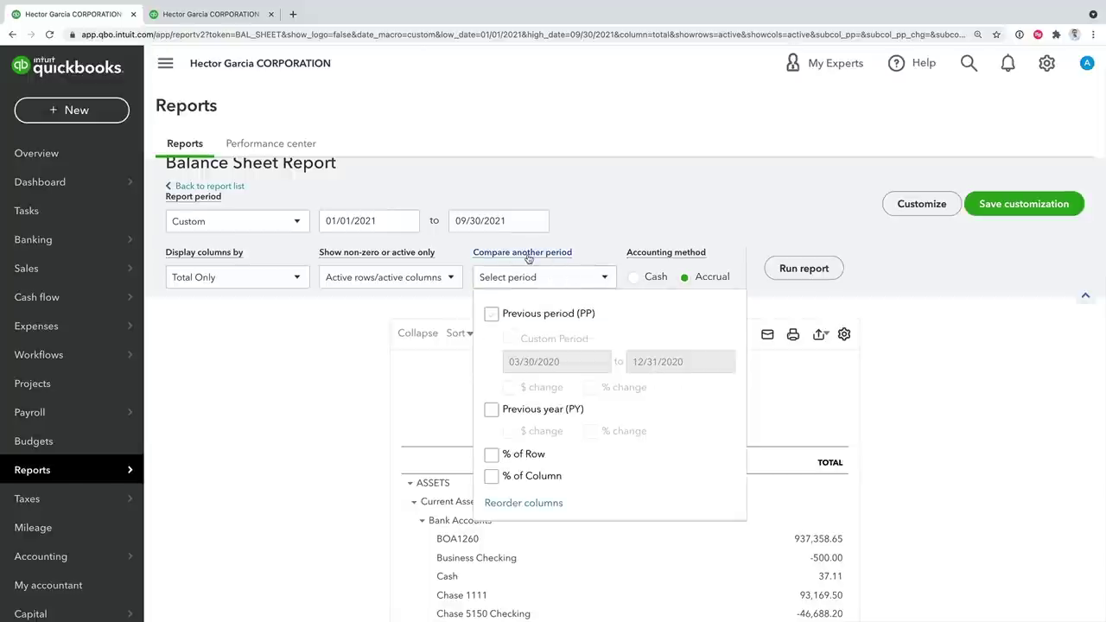
left_click(491, 313)
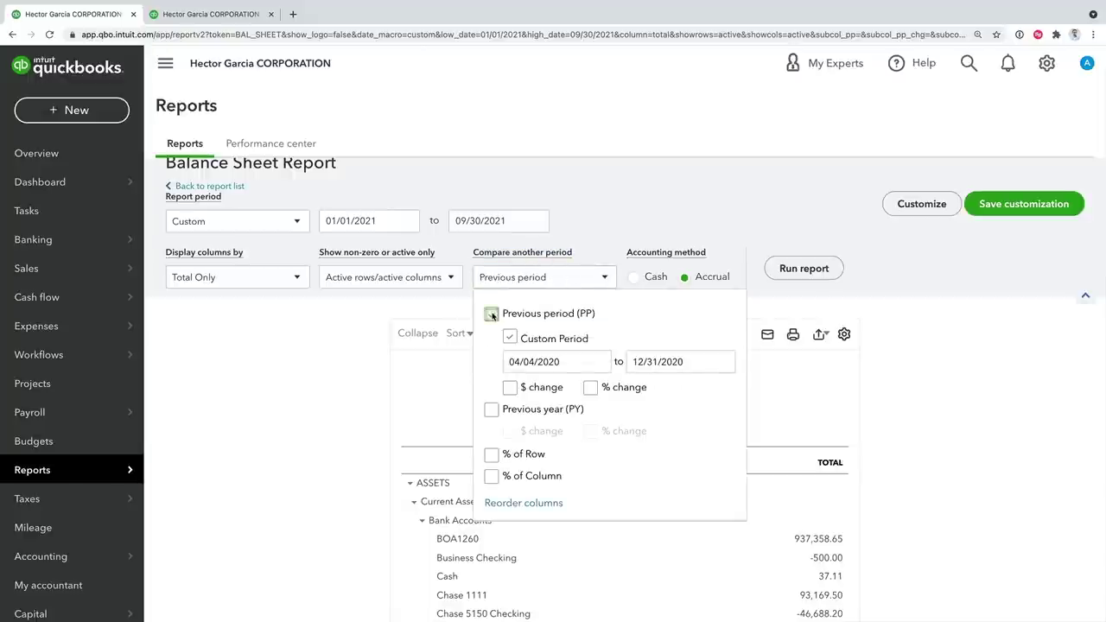
left_click_drag(580, 361, 492, 361)
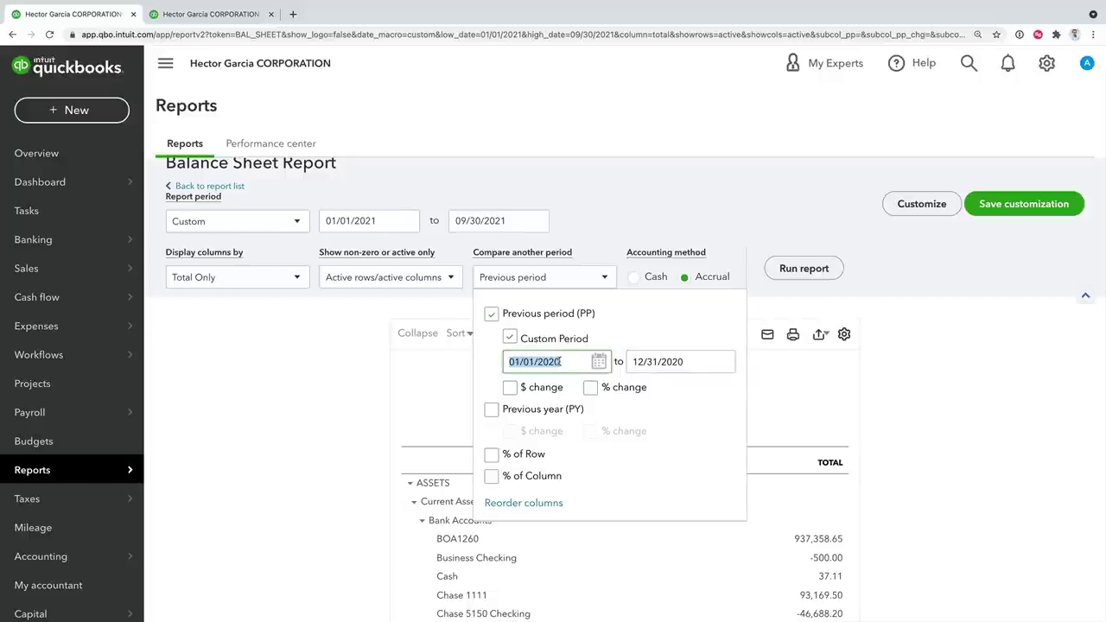
left_click(699, 360)
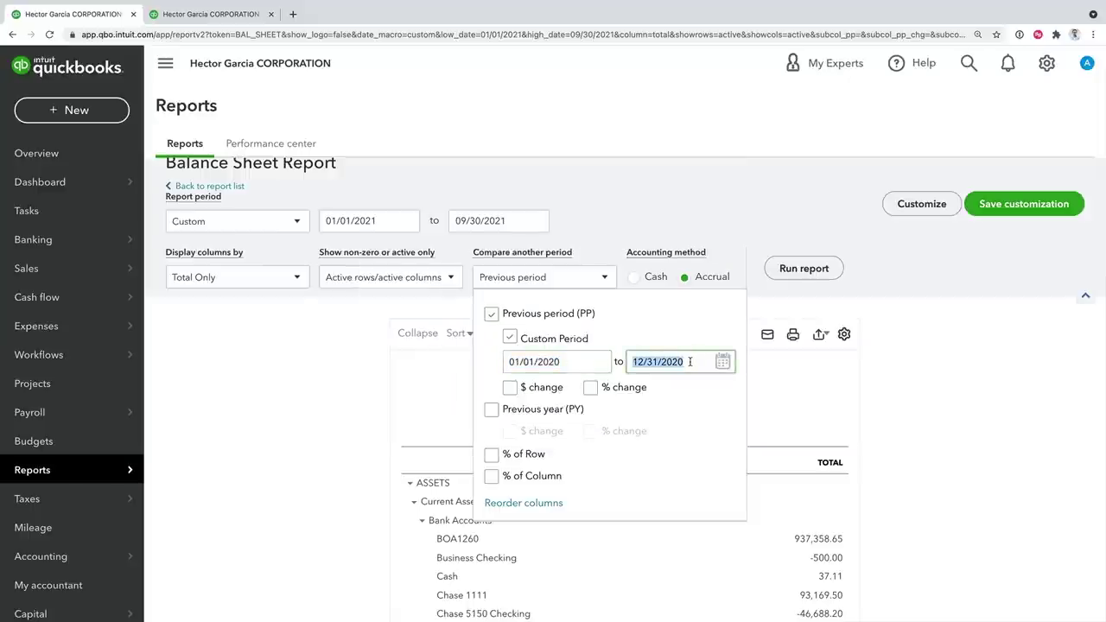
left_click(660, 366)
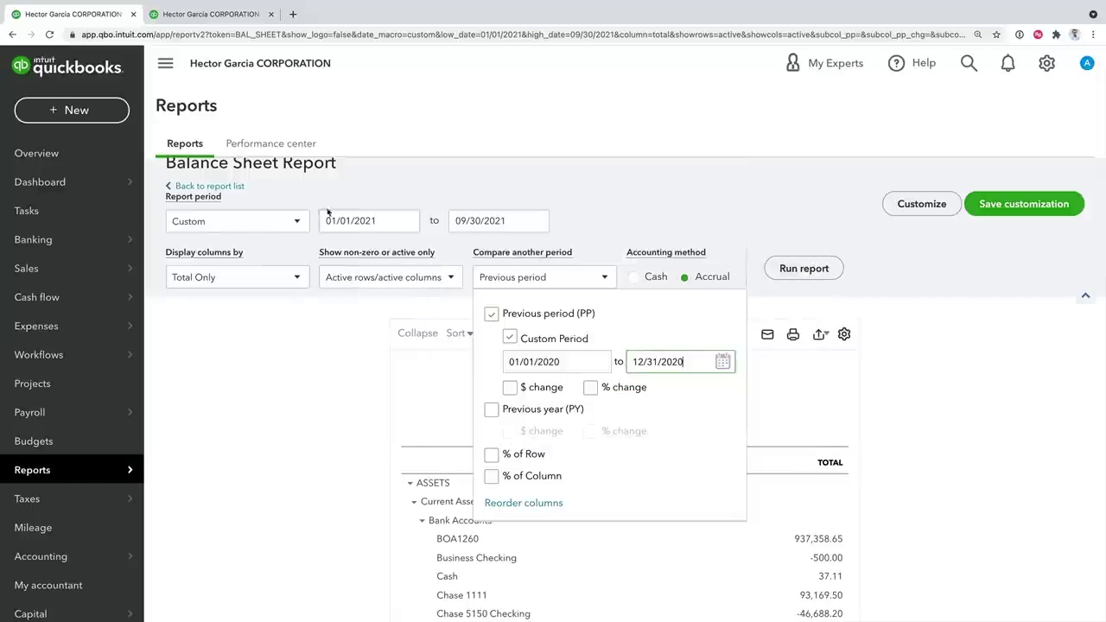
left_click(387, 223)
Add a $ change column and rerun the comparative Balance Sheet
scroll(380, 211, "up", 1)
left_click(348, 251)
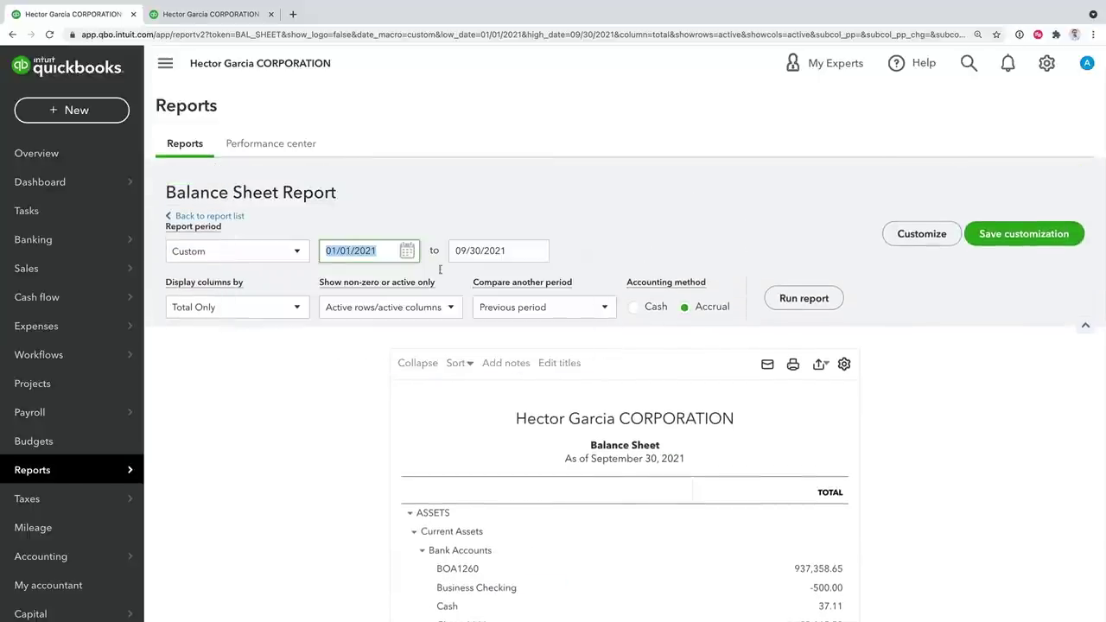
left_click(572, 311)
left_click(510, 417)
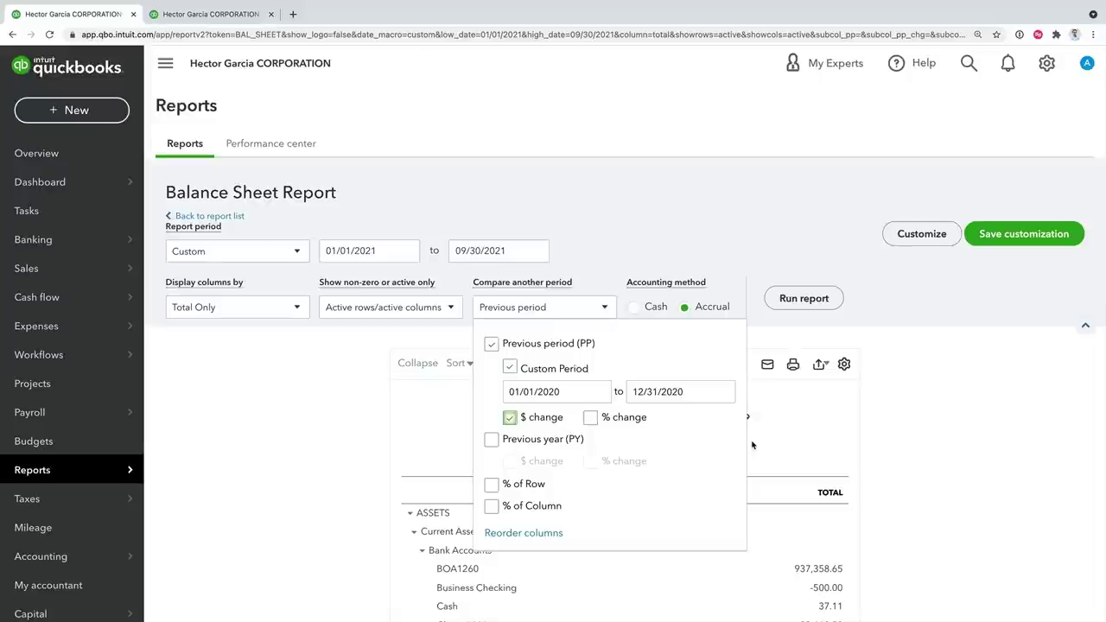
left_click(803, 298)
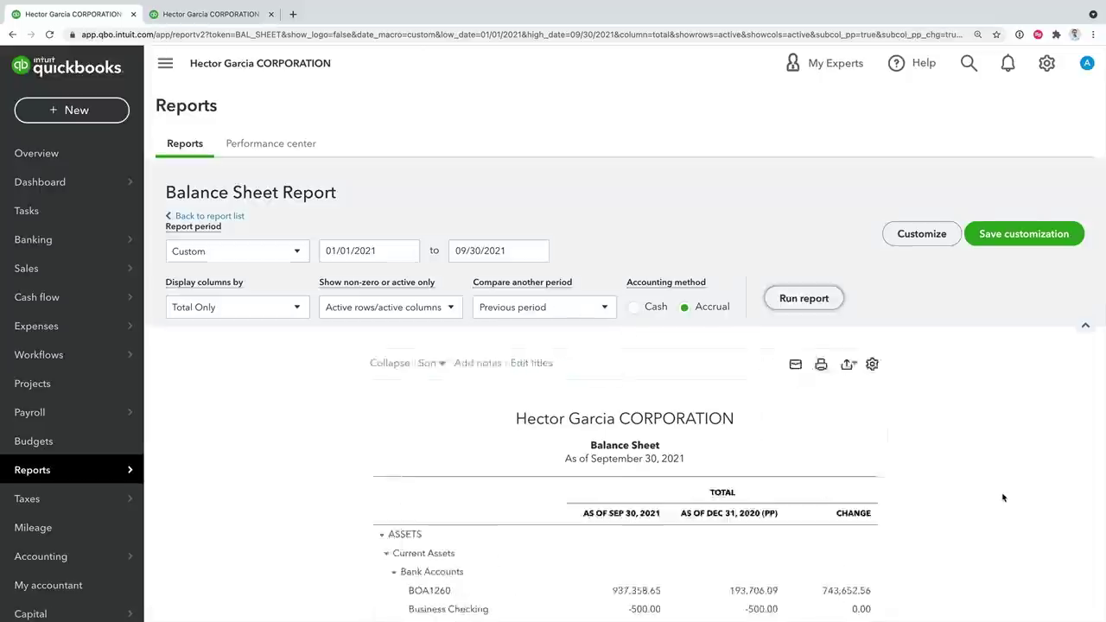
Collapse Current Assets and Fixed Assets to single total rows
scroll(1003, 496, "down", 2)
scroll(1002, 493, "down", 1)
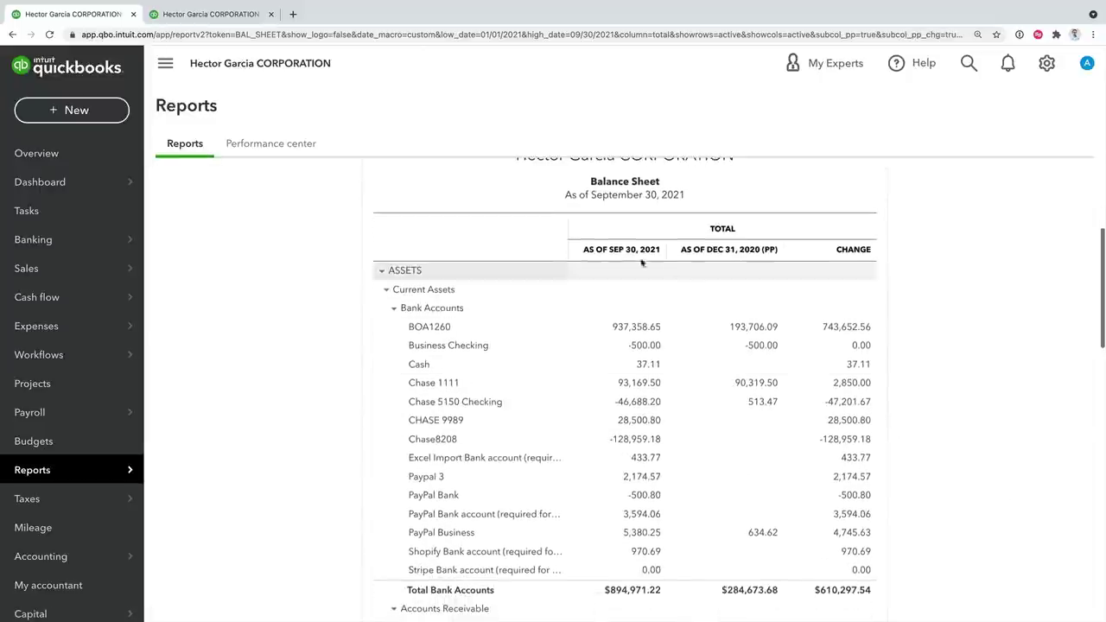
scroll(389, 283, "up", 1)
left_click(382, 297)
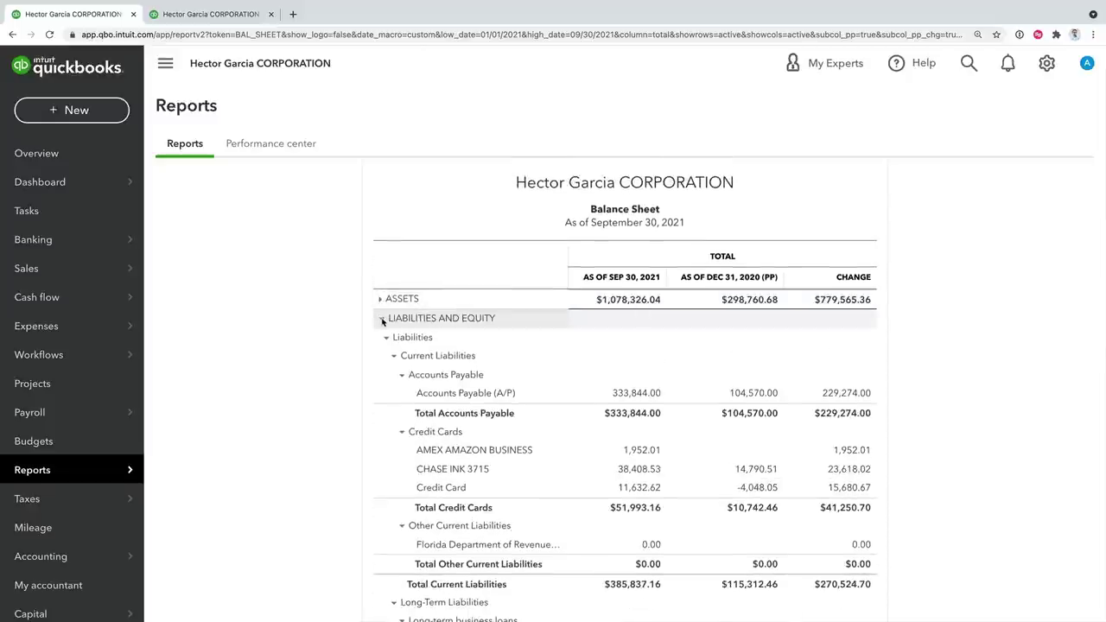
left_click(382, 317)
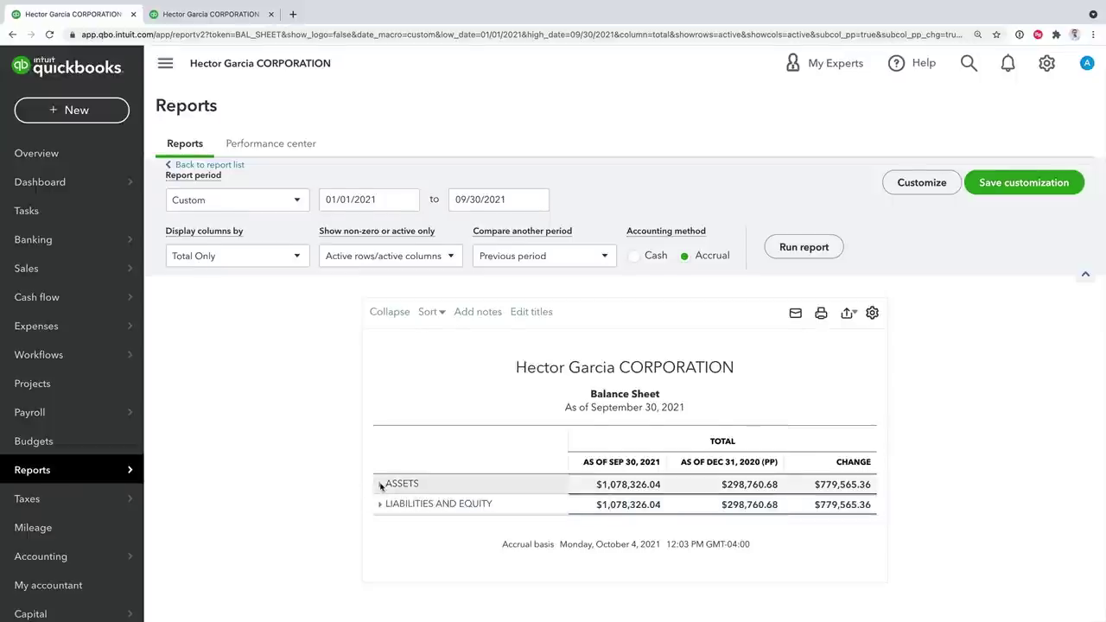
left_click(380, 484)
scroll(353, 440, "down", 2)
left_click(386, 412)
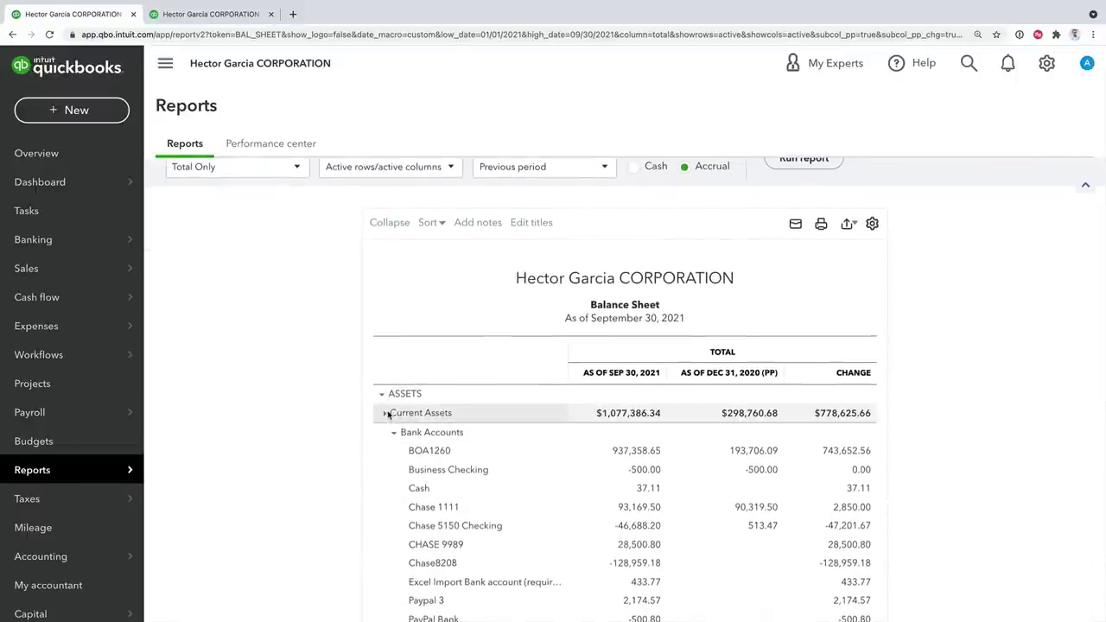
left_click(386, 433)
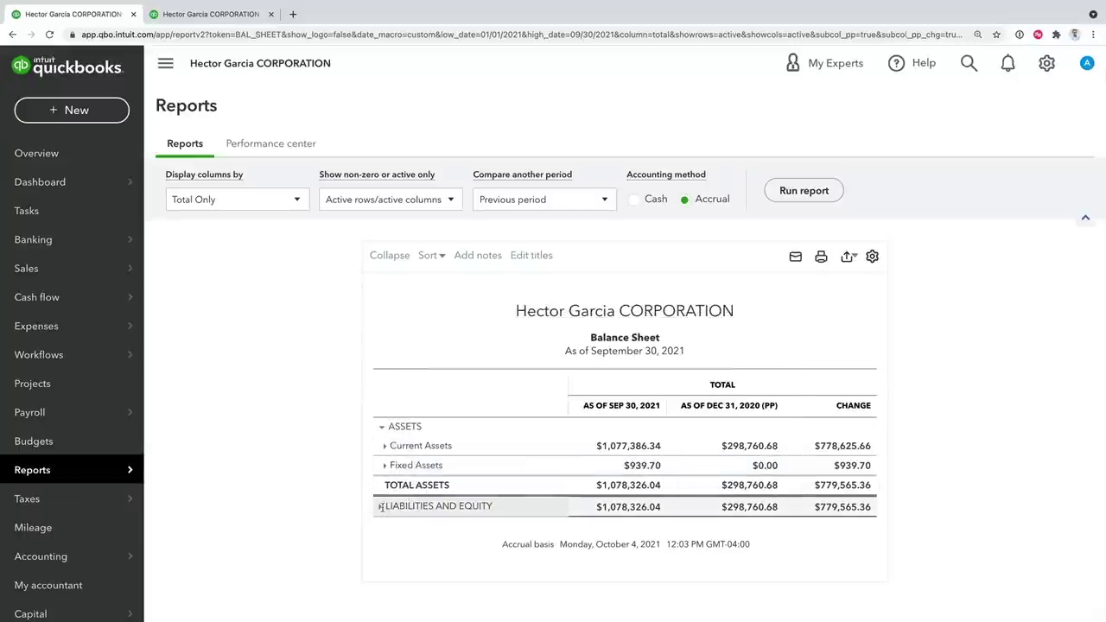
Collapse Current Liabilities, Long-Term Liabilities and Equity to total rows
left_click(380, 506)
scroll(313, 481, "down", 3)
scroll(317, 479, "down", 3)
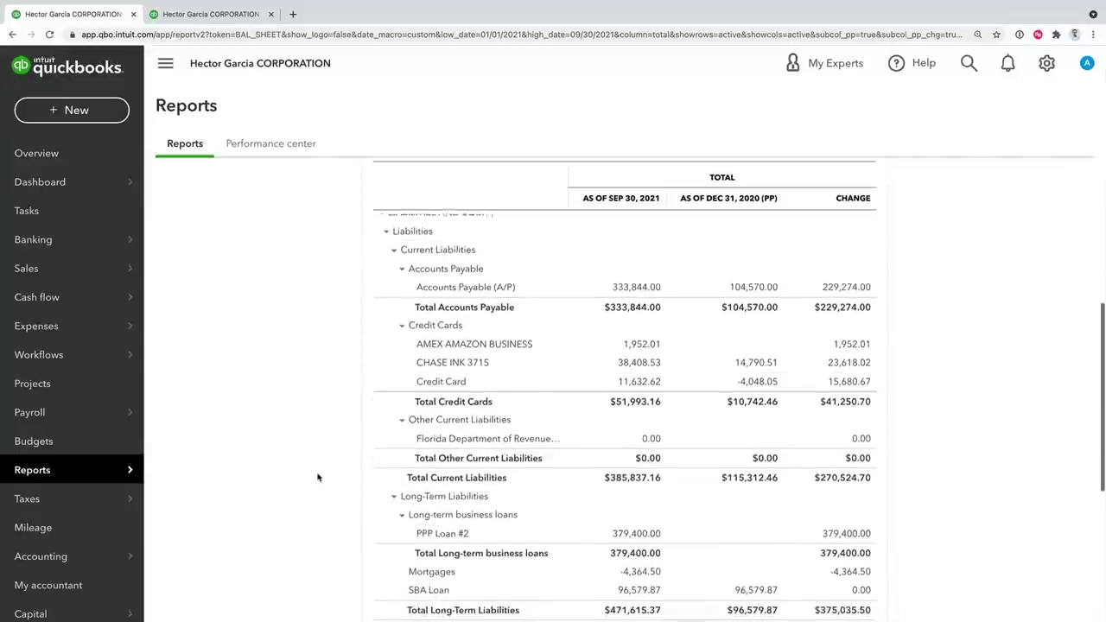
left_click(394, 231)
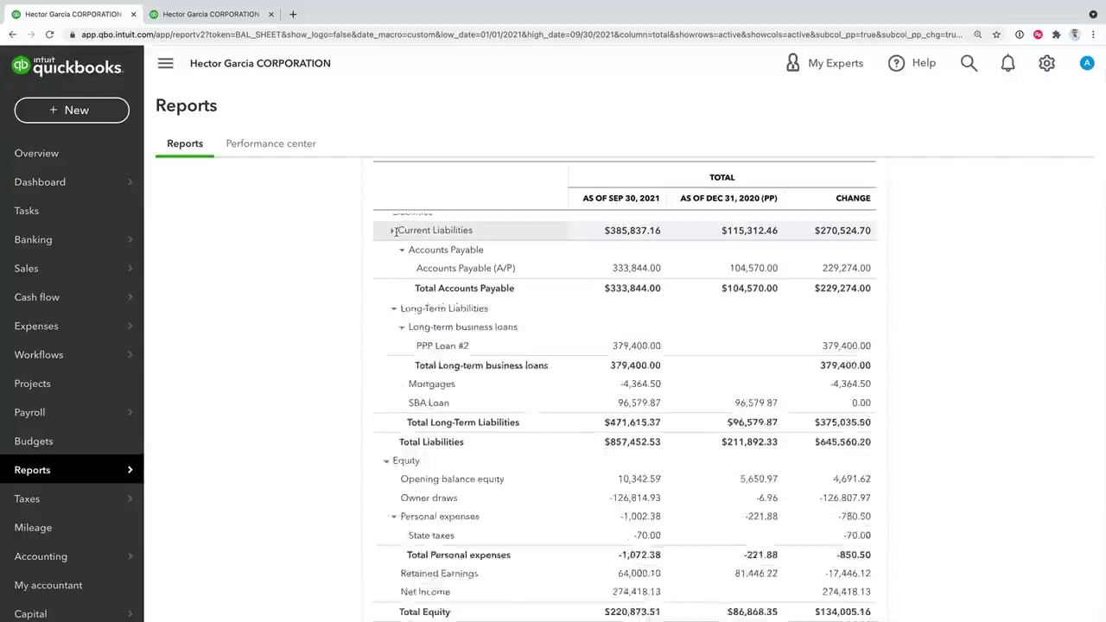
left_click(394, 250)
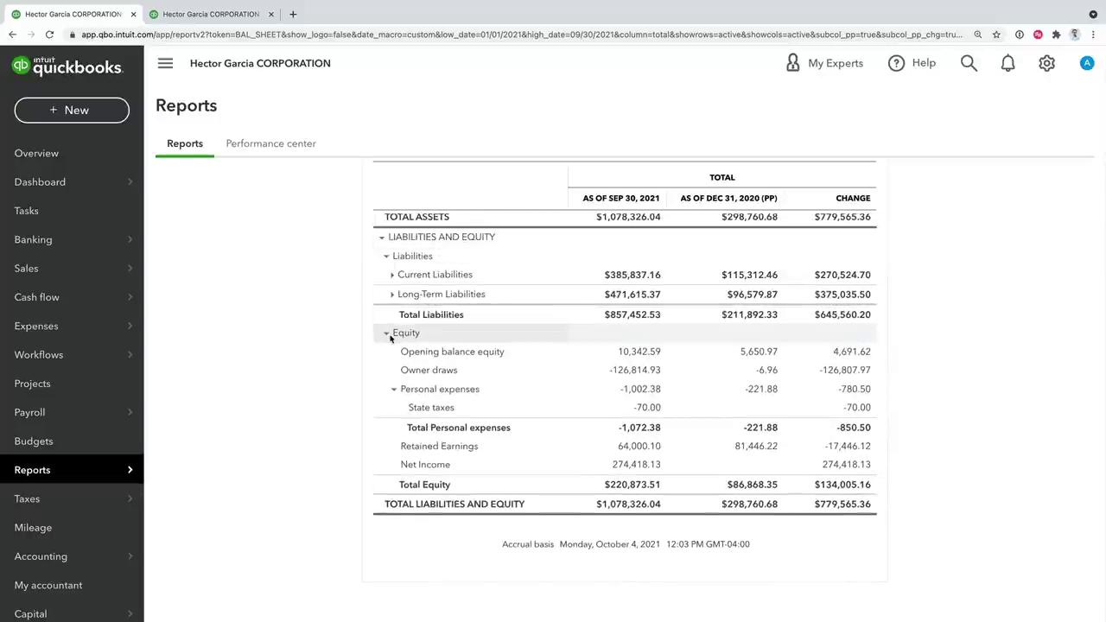
left_click(387, 333)
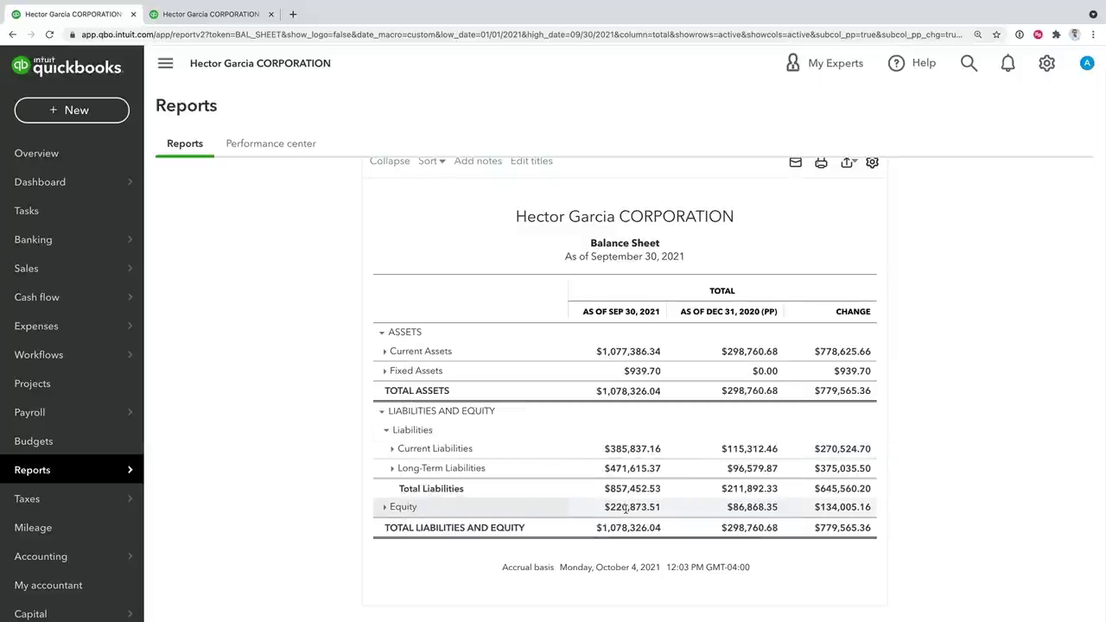
Expand Equity, collapse Personal expenses to one line, and review Net Income of 274,418.13
left_click(384, 507)
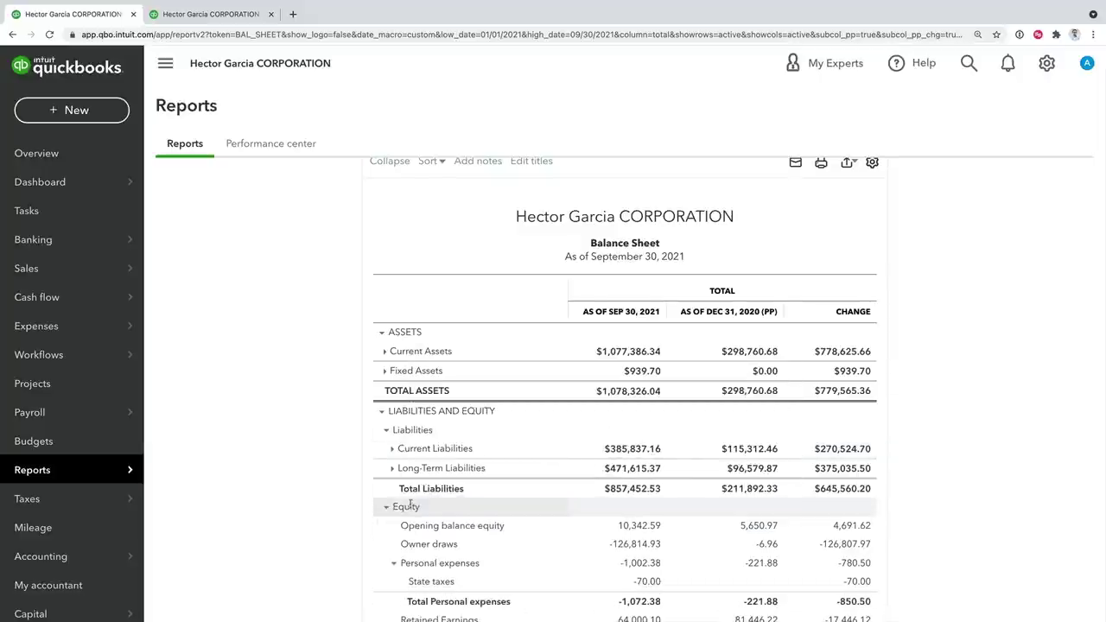
scroll(418, 504, "down", 1)
left_click(394, 489)
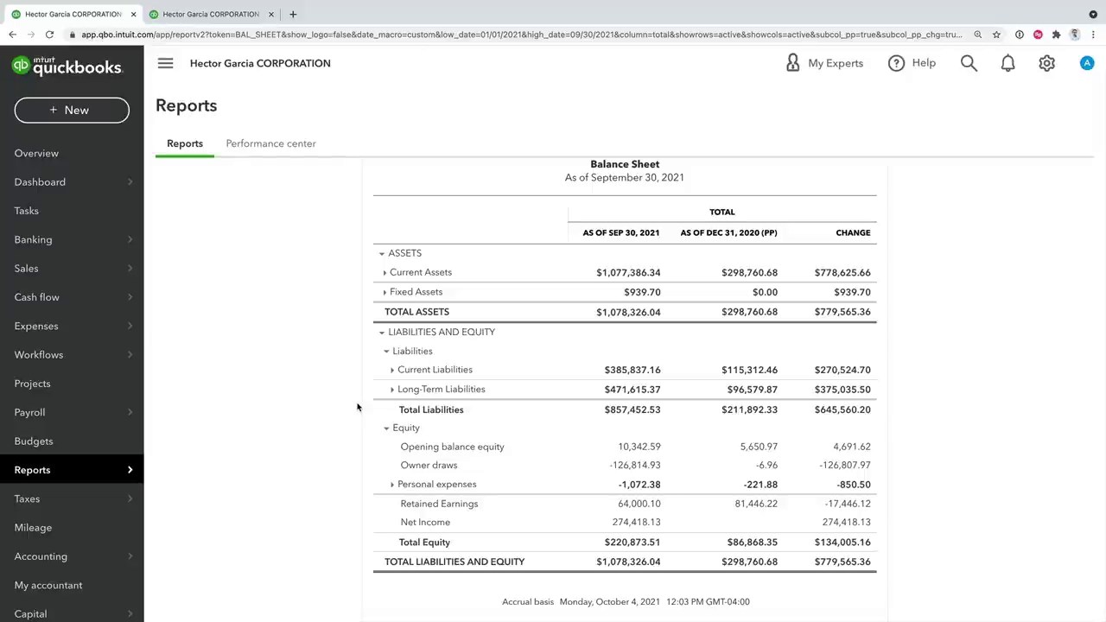
scroll(356, 407, "up", 1)
scroll(367, 406, "down", 2)
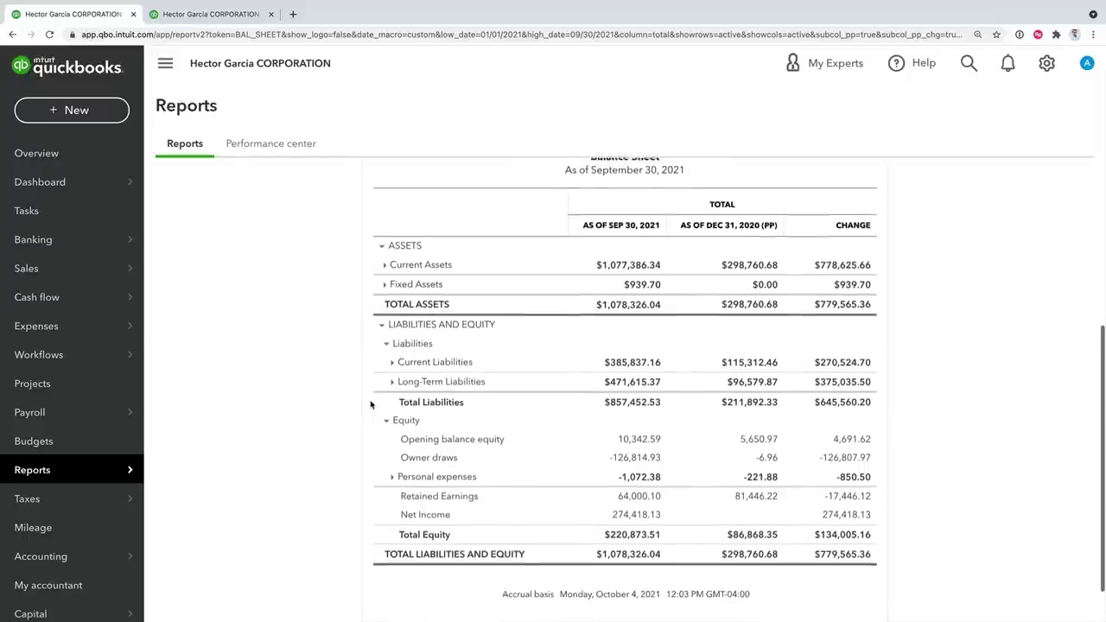
scroll(371, 405, "up", 1)
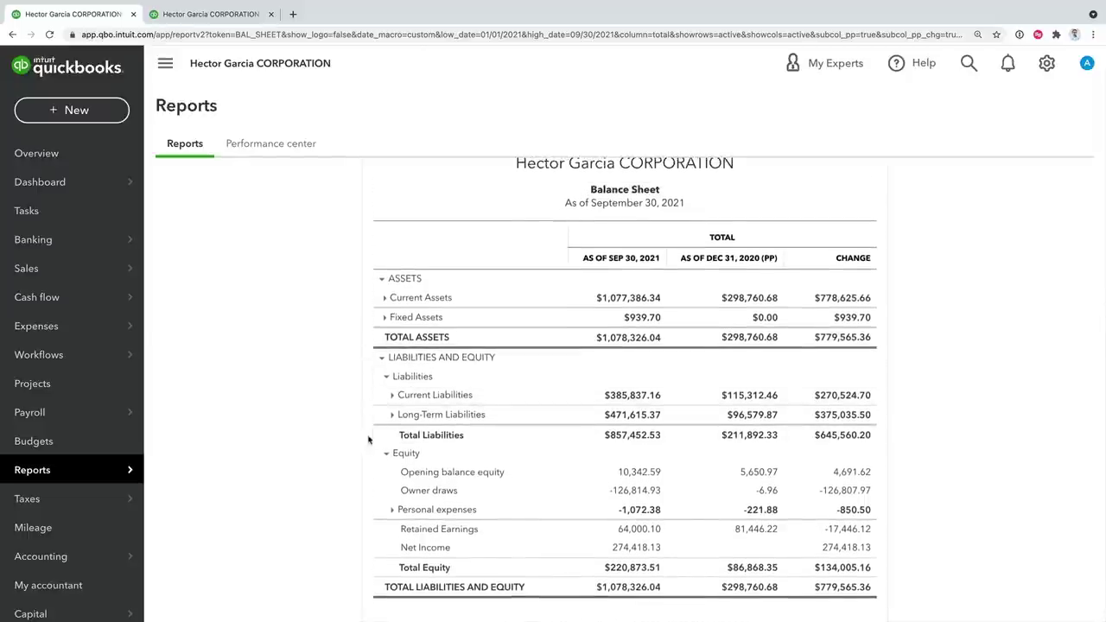
scroll(352, 447, "down", 1)
scroll(352, 448, "up", 3)
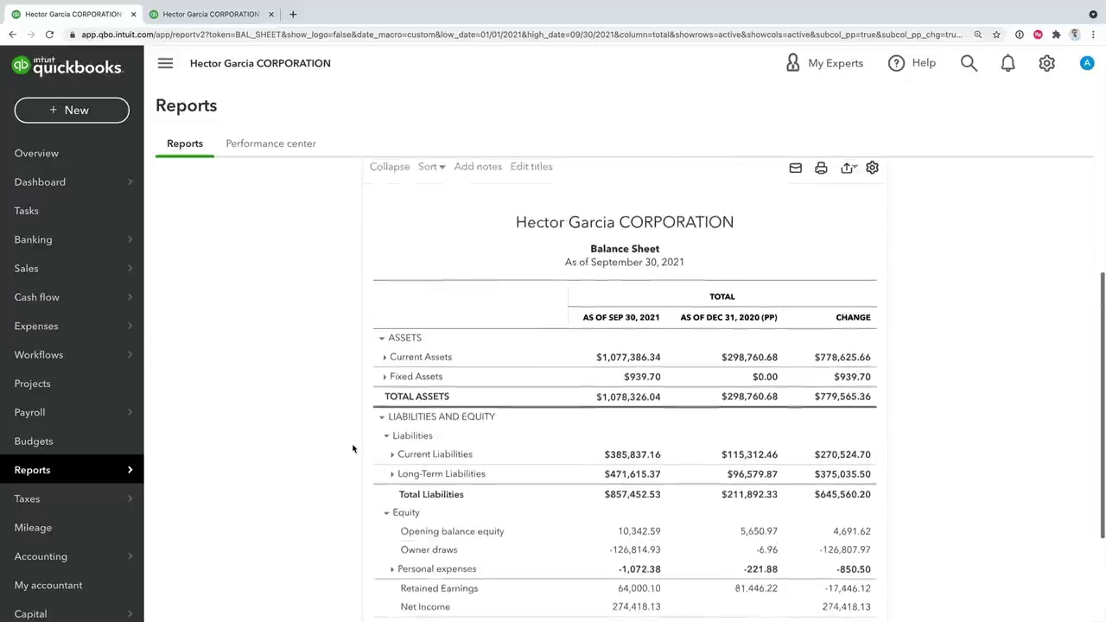
scroll(353, 448, "up", 4)
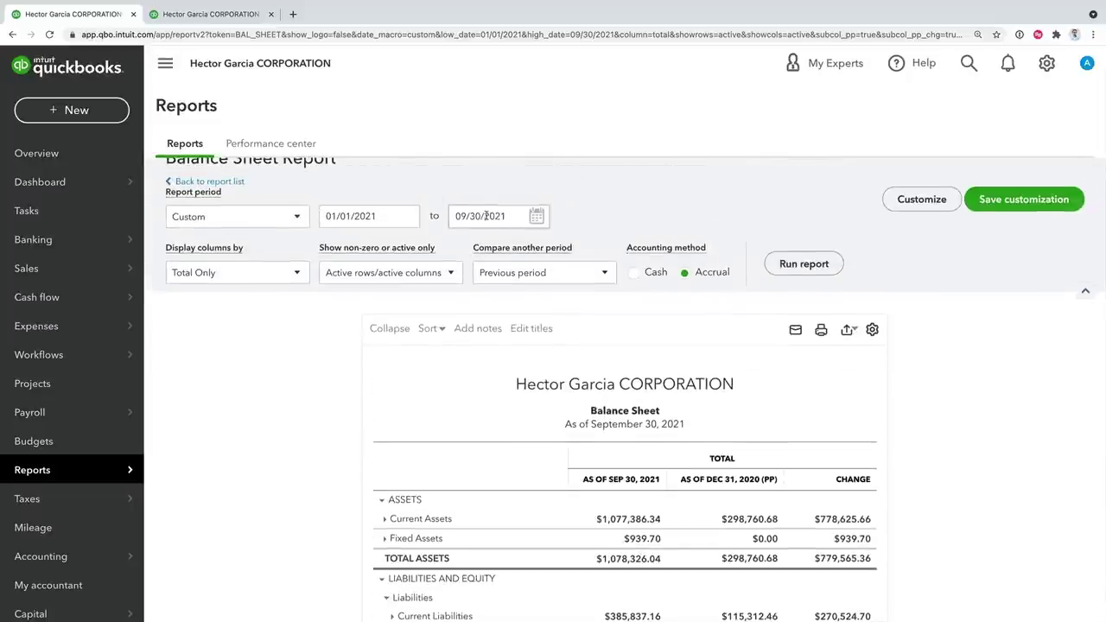
scroll(530, 247, "down", 6)
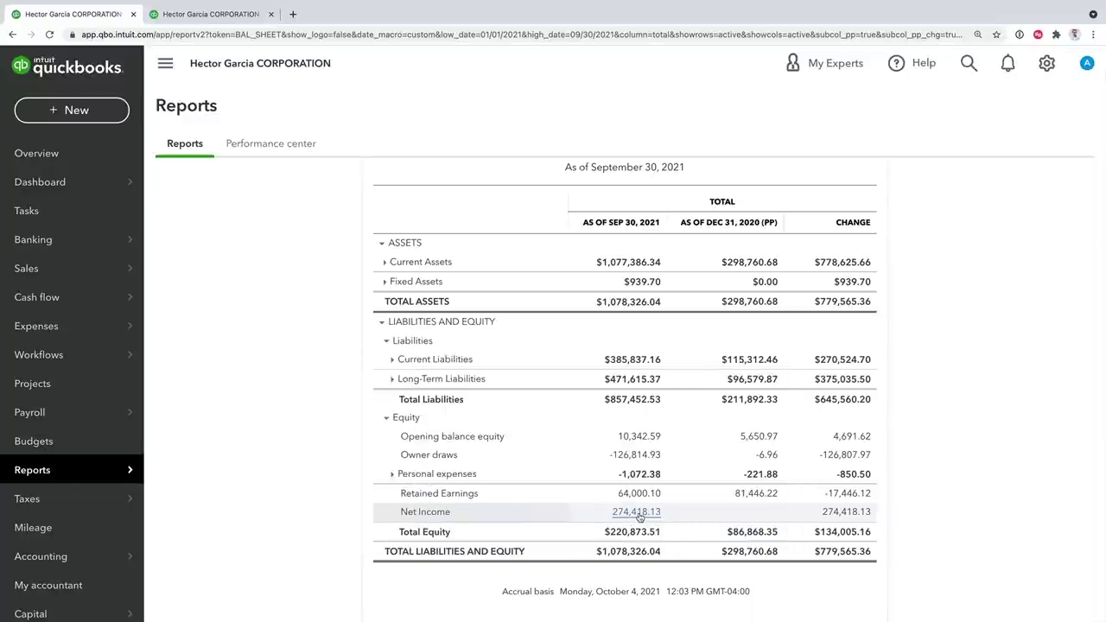
Check the P&L Net Income of $274,418.13, then return to the Balance Sheet tab
left_click(199, 14)
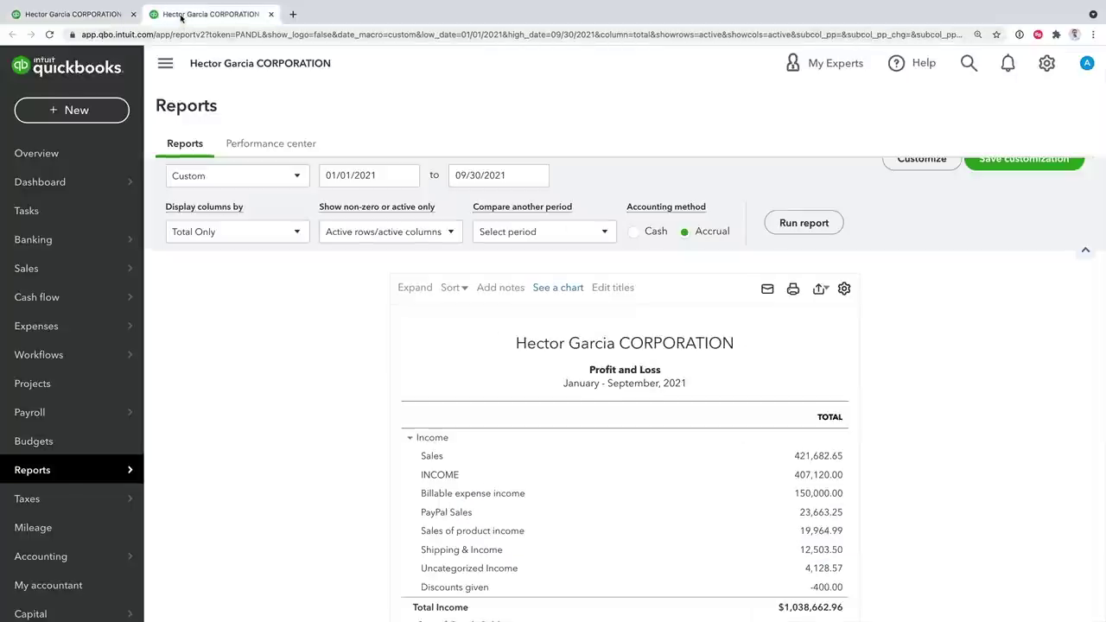
scroll(962, 518, "down", 15)
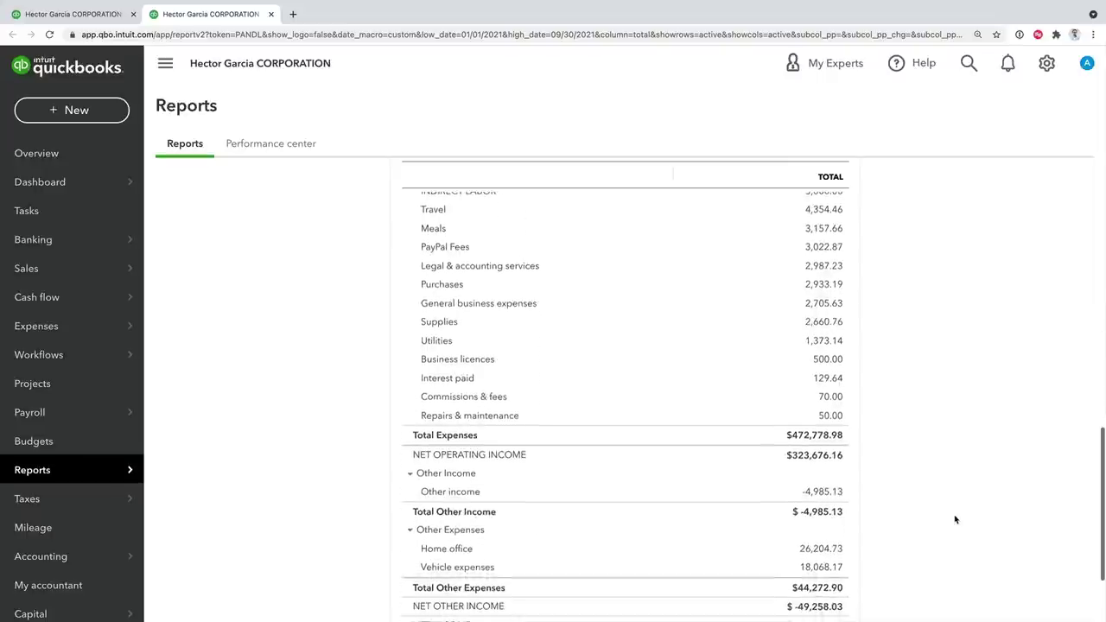
scroll(864, 520, "down", 1)
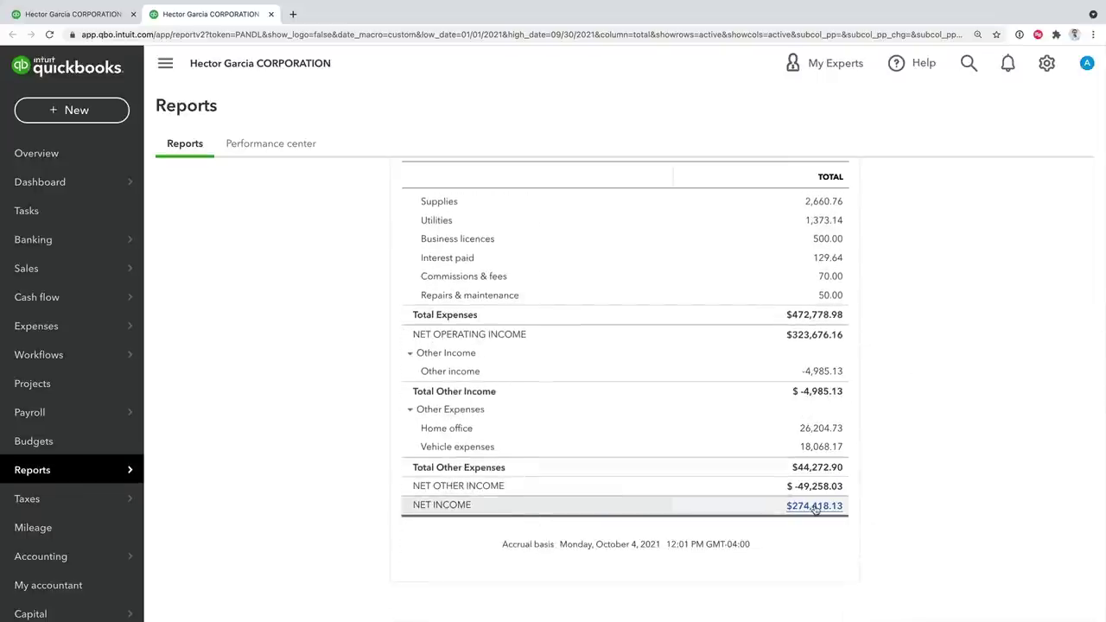
left_click(95, 15)
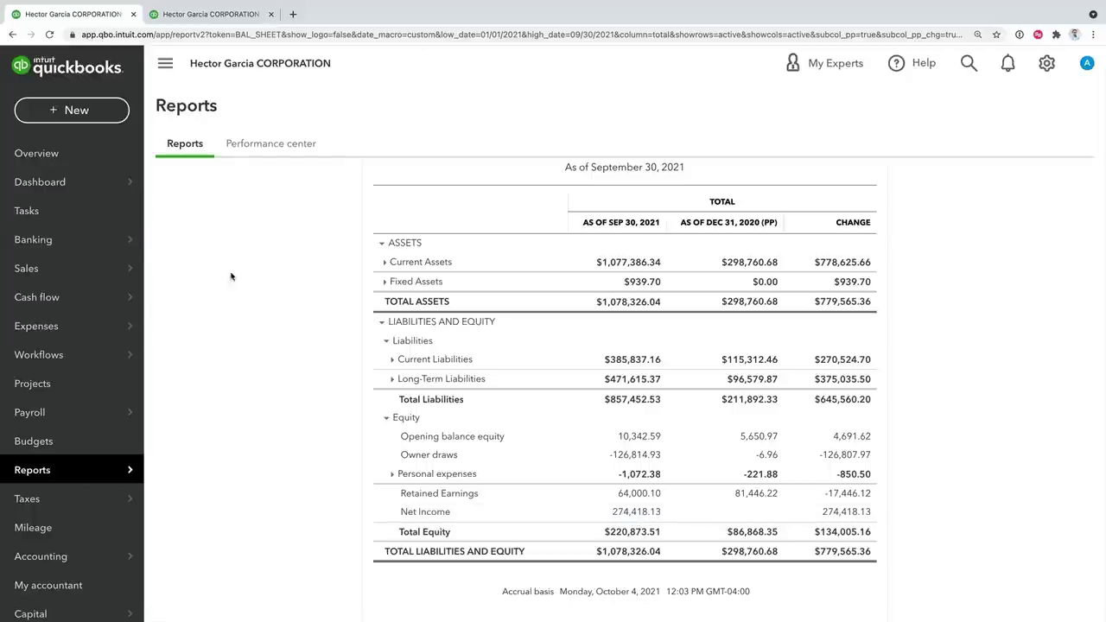
Open Reports in a third tab, search 'cash' and choose Statement of Cash Flows
mouse_move(110, 480)
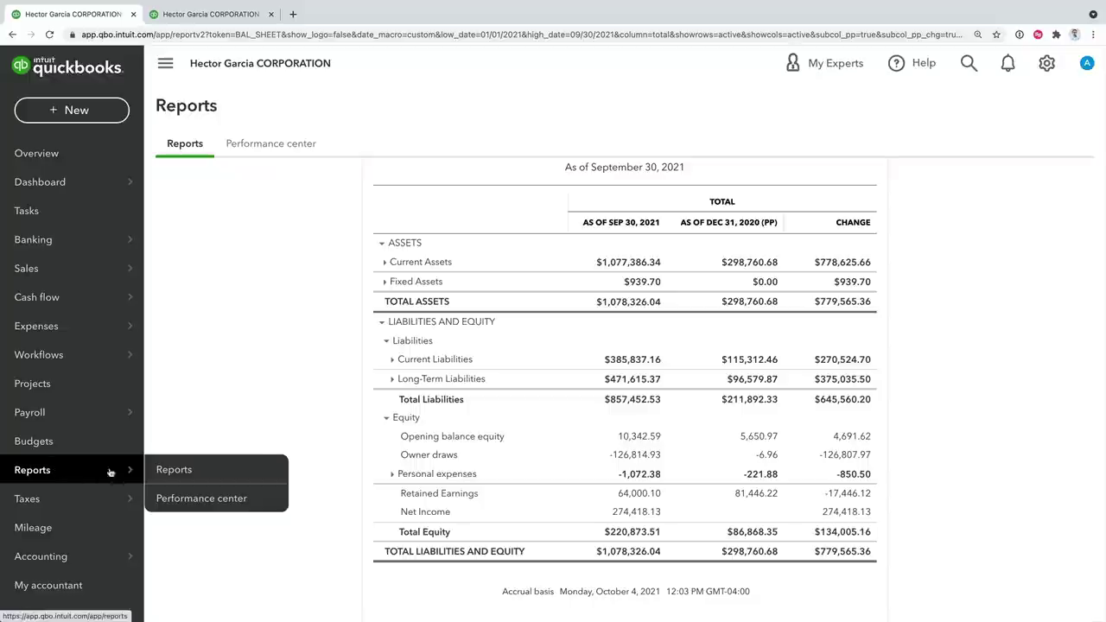
left_click(186, 472, "super")
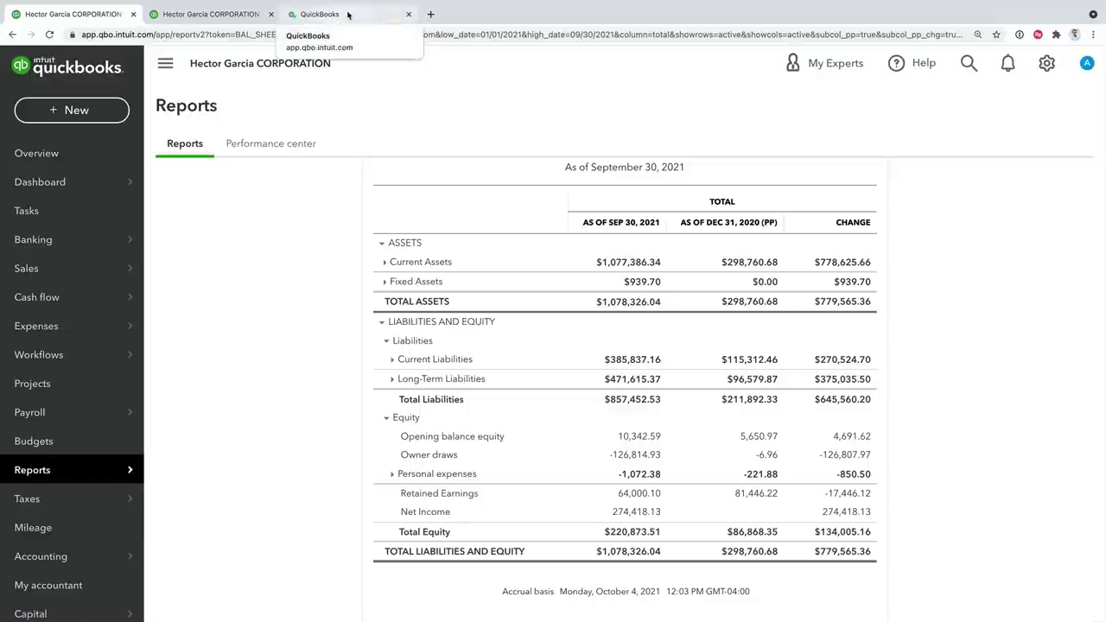
left_click(349, 15)
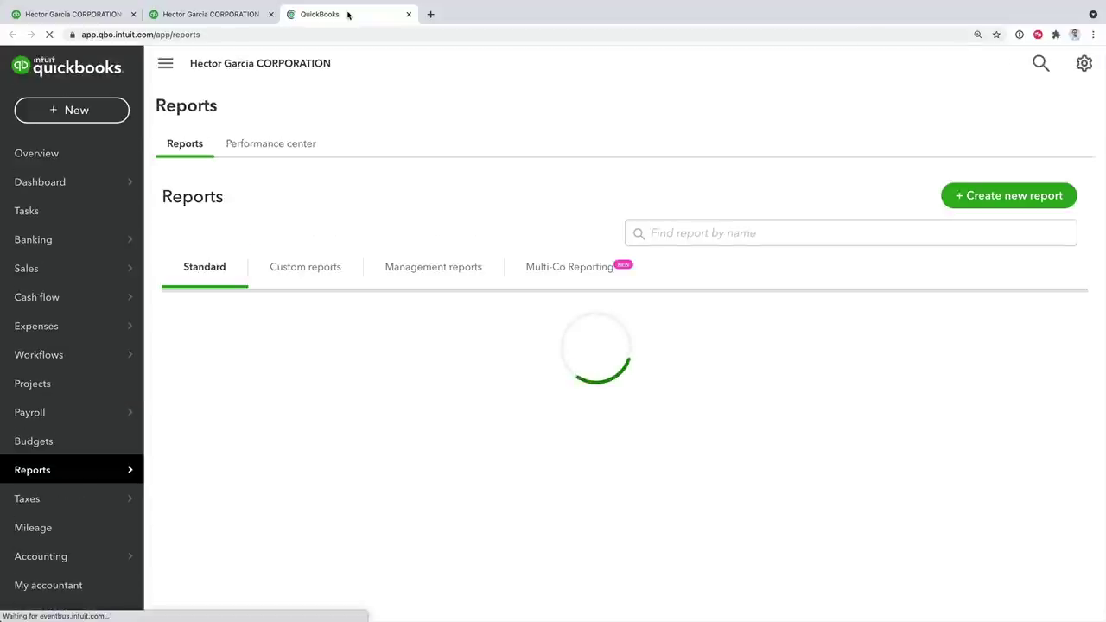
left_click(710, 233)
type("cash")
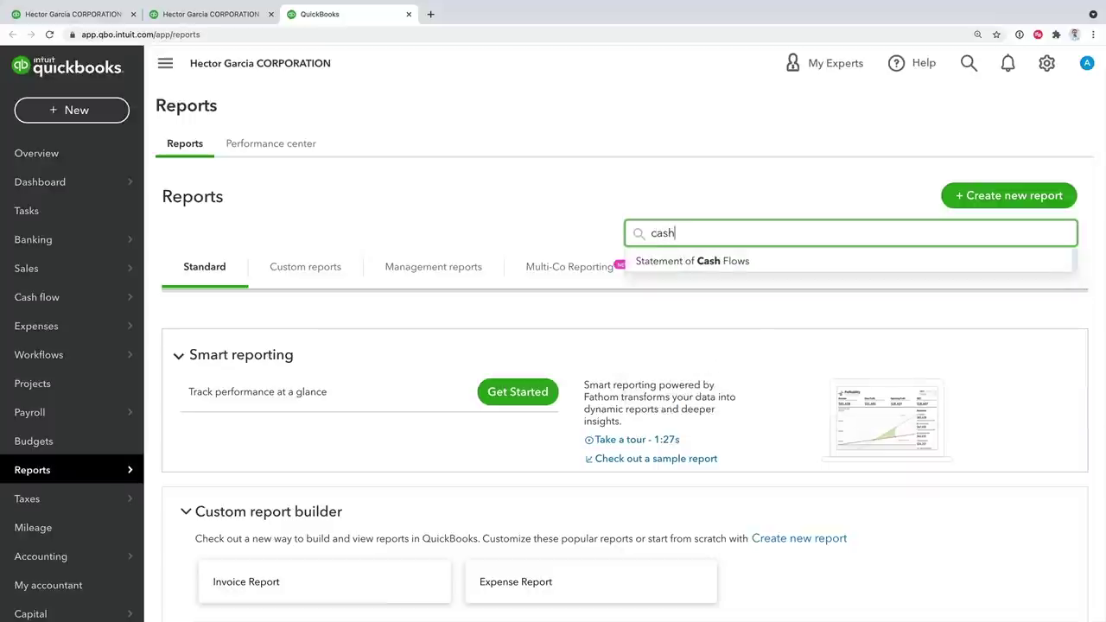
left_click(693, 263)
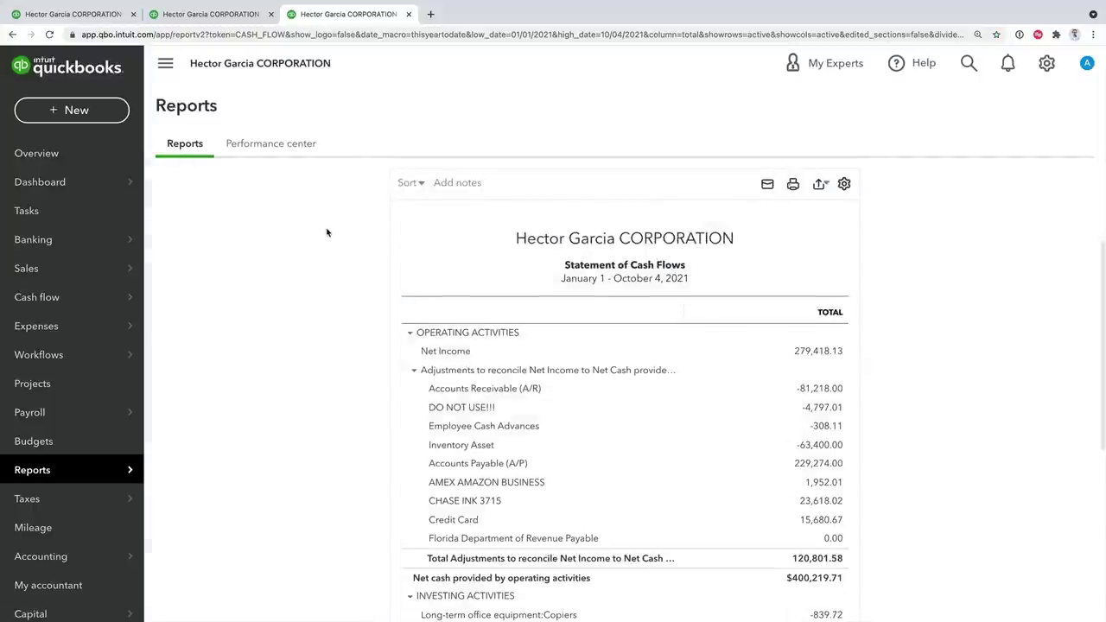
Set the cash flow report's end date to 09/30/2021 and rerun it from 01/01/2021
left_click(497, 253)
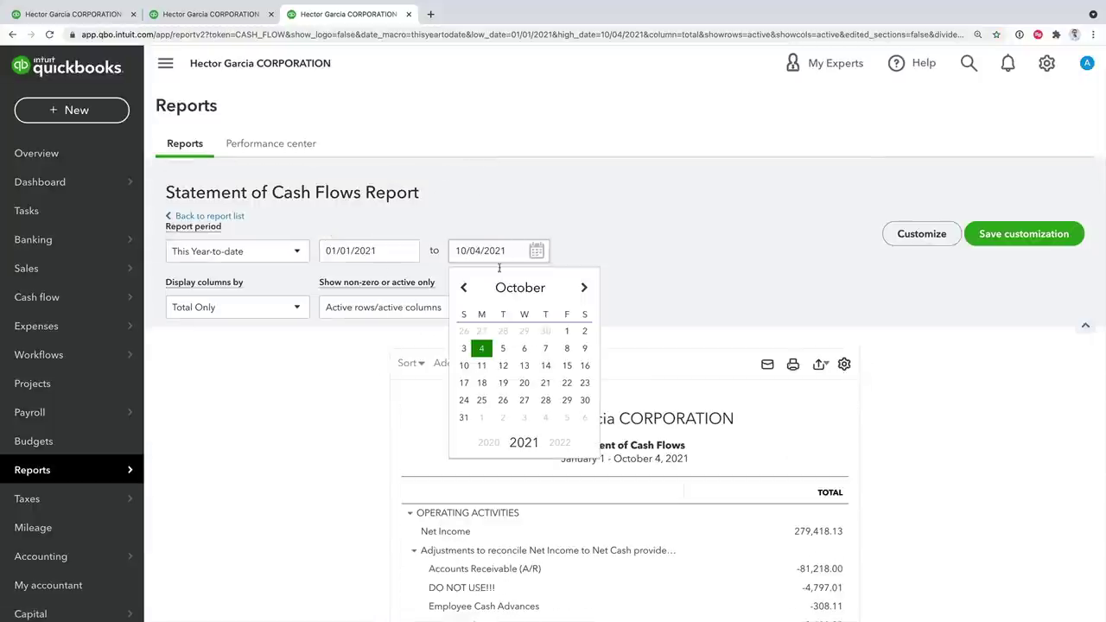
left_click(465, 288)
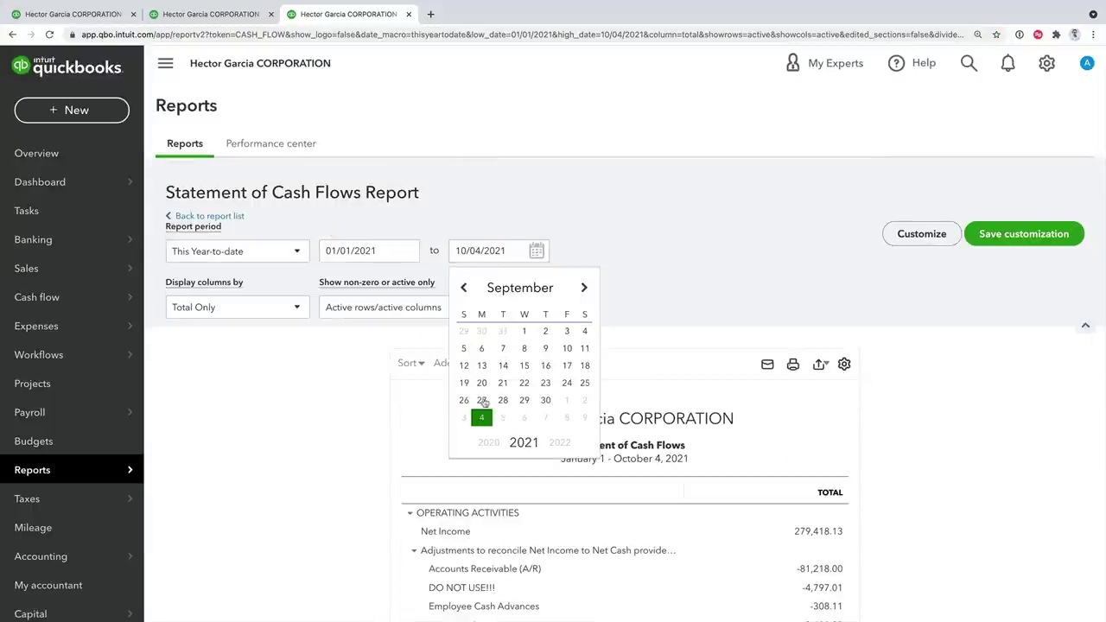
left_click(546, 401)
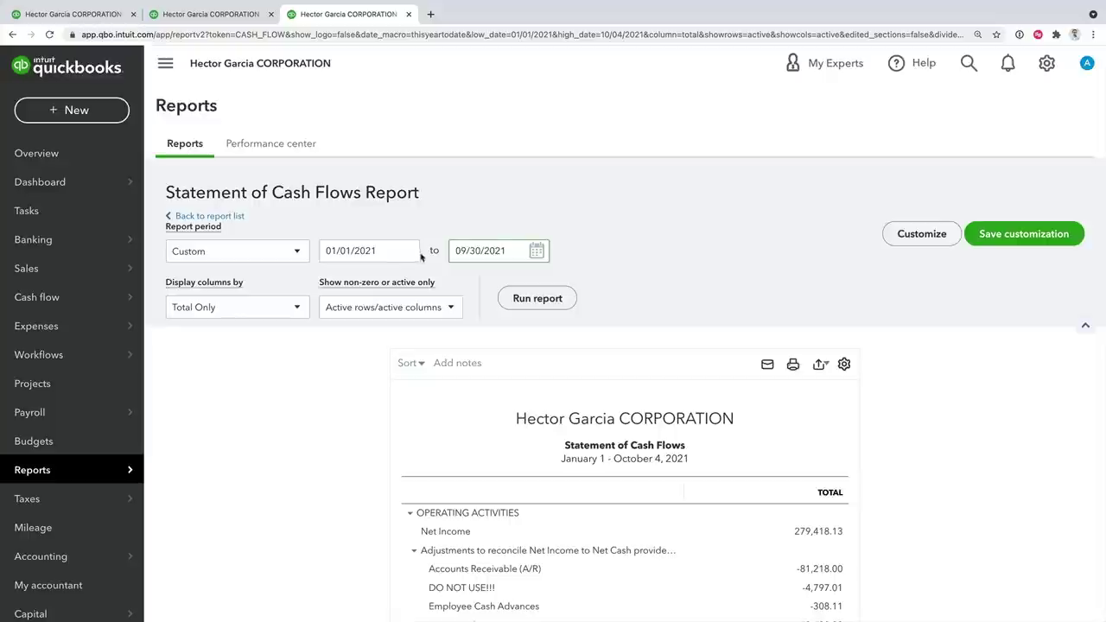
left_click(533, 298)
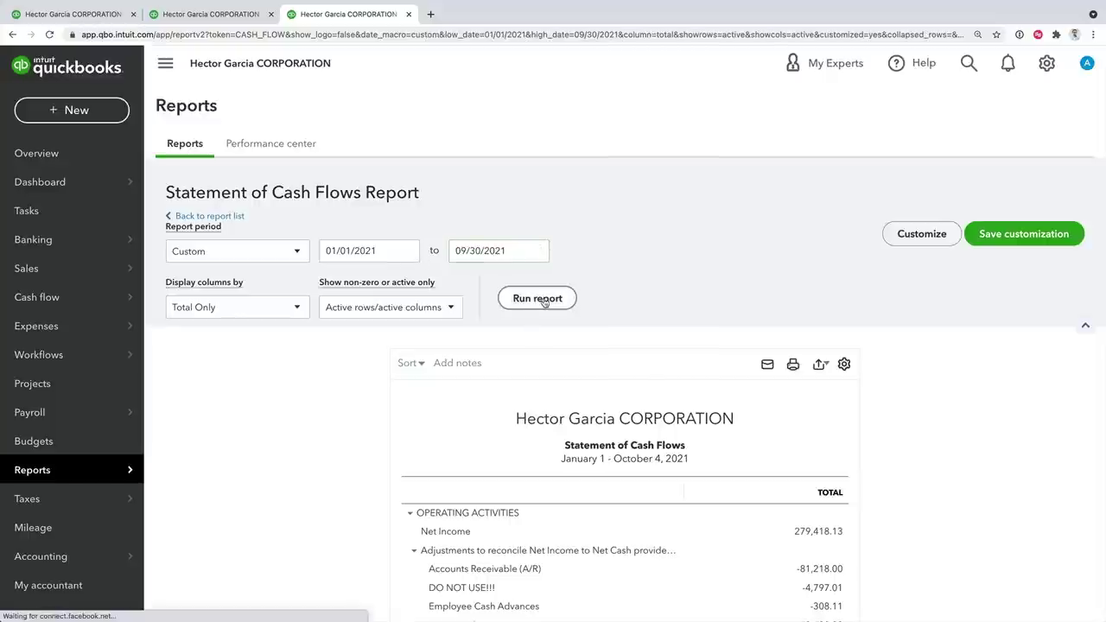
scroll(979, 444, "down", 3)
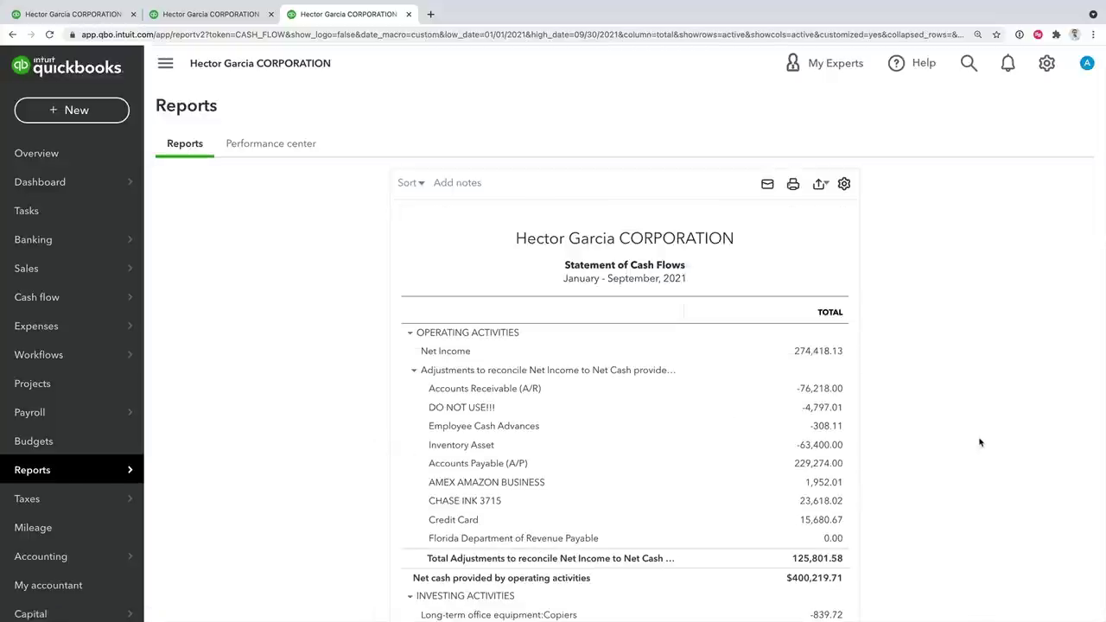
scroll(978, 441, "down", 1)
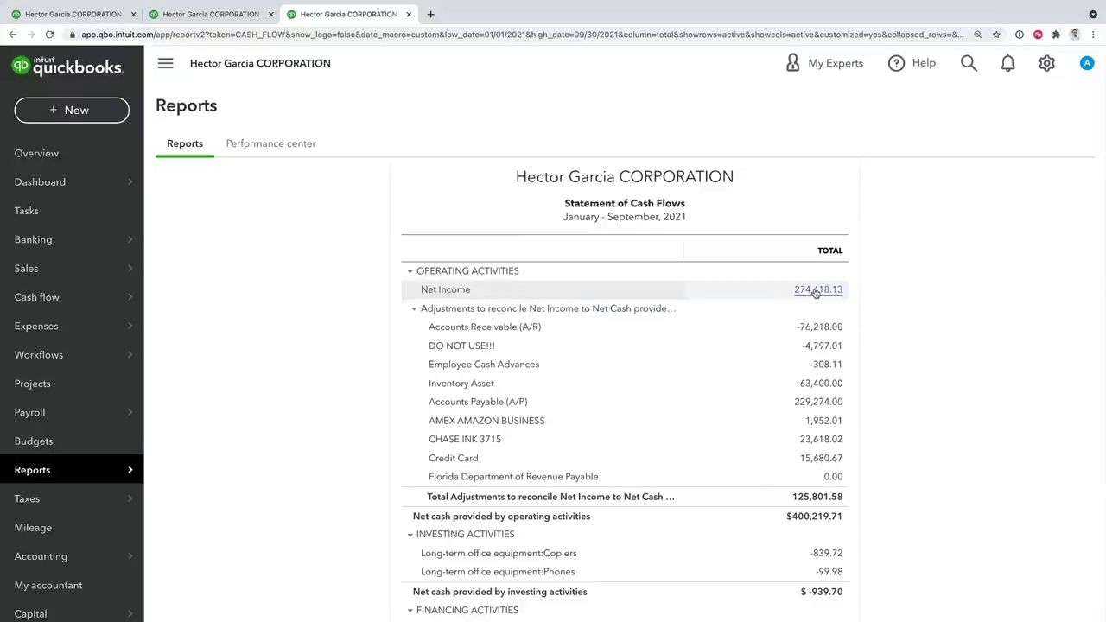
scroll(940, 401, "down", 4)
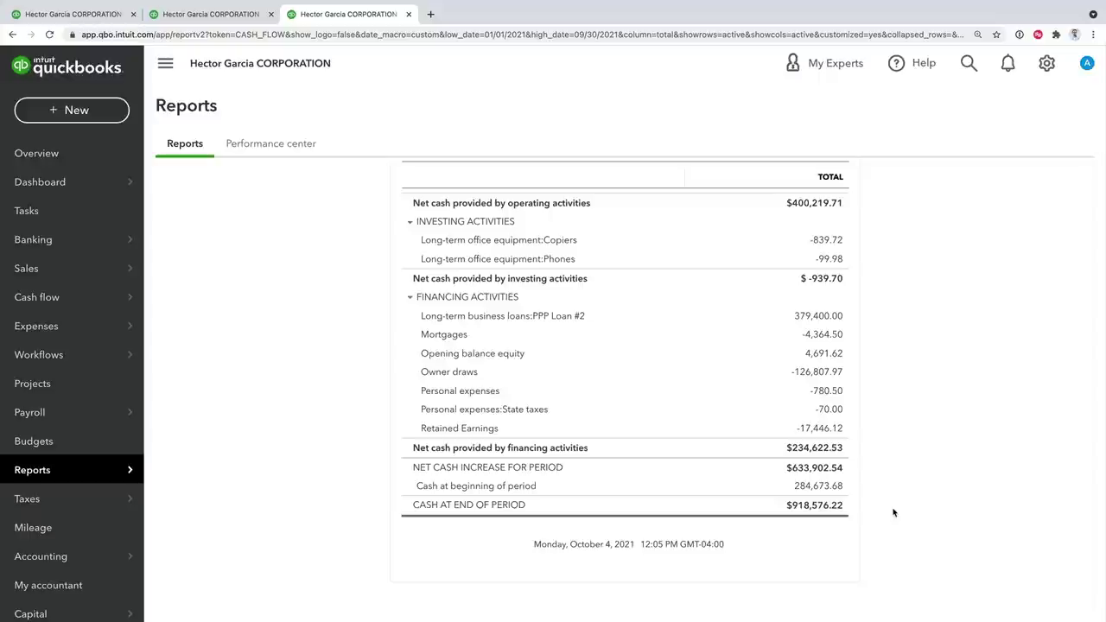
scroll(893, 516, "up", 10)
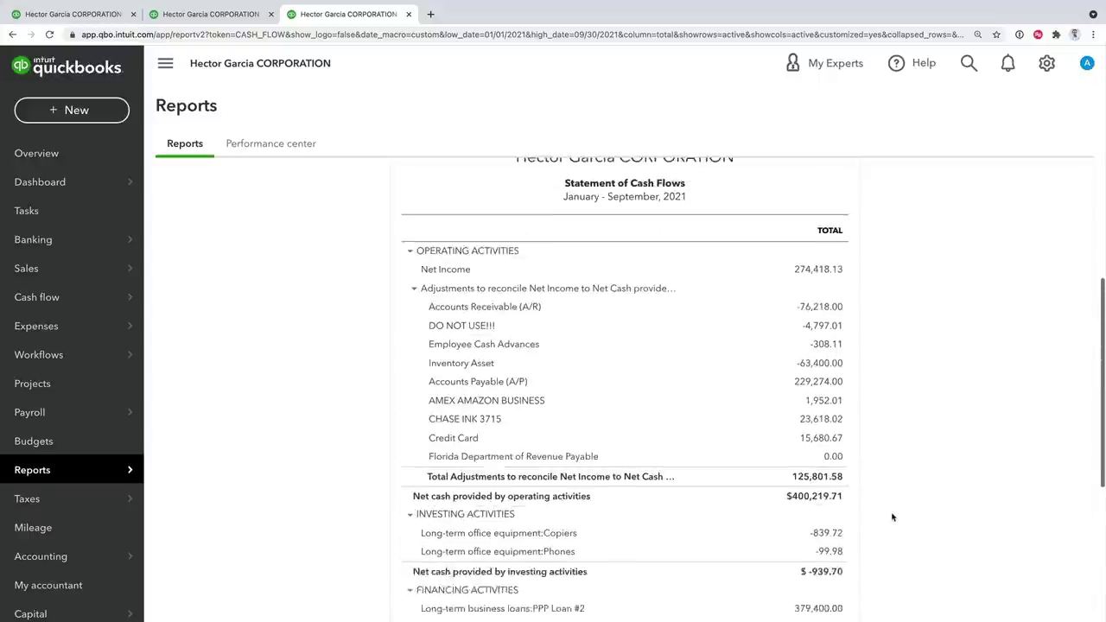
scroll(892, 516, "down", 1)
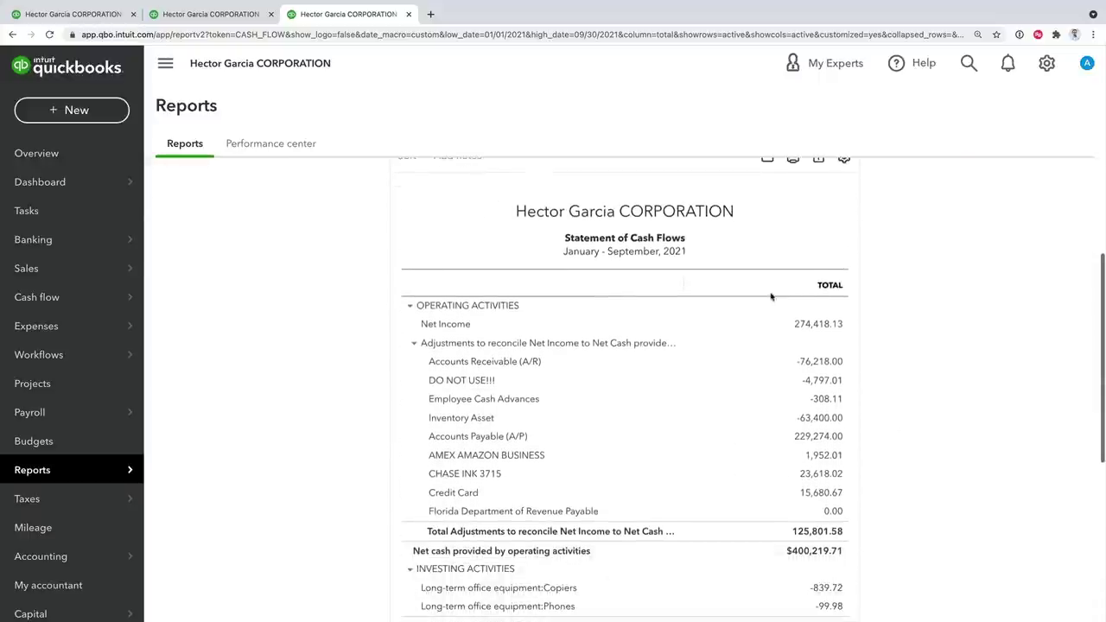
scroll(965, 442, "down", 4)
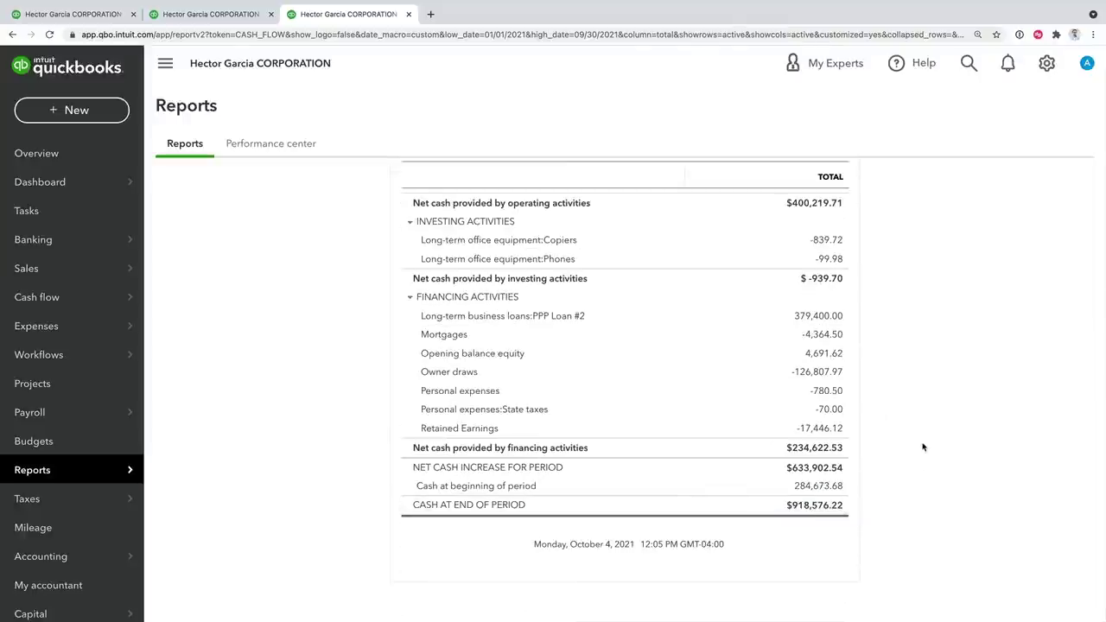
scroll(923, 446, "up", 5)
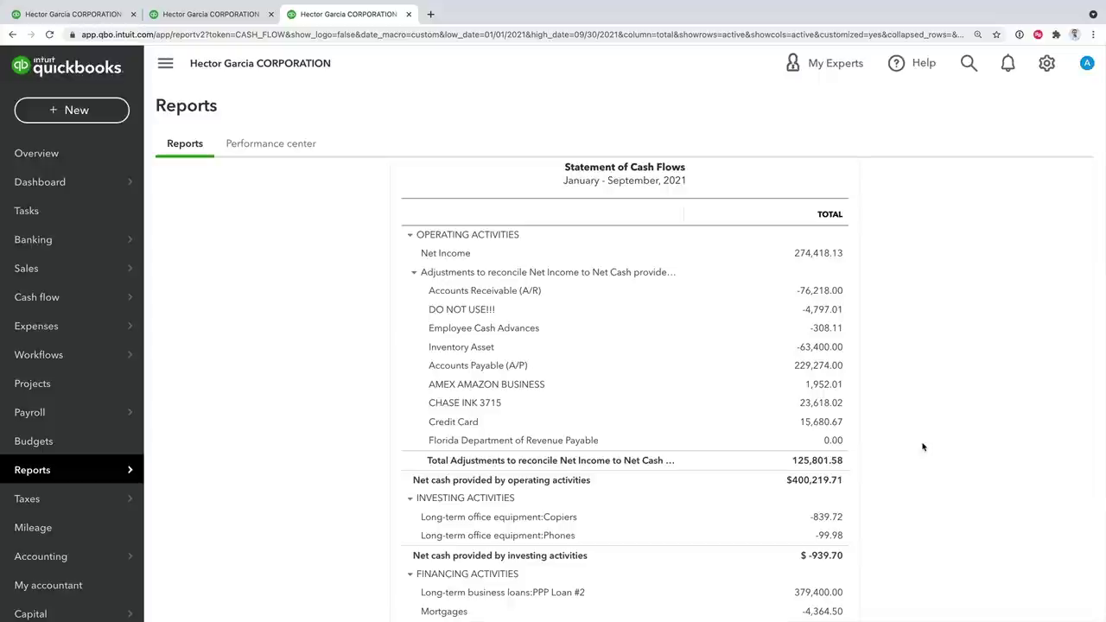
scroll(923, 447, "down", 5)
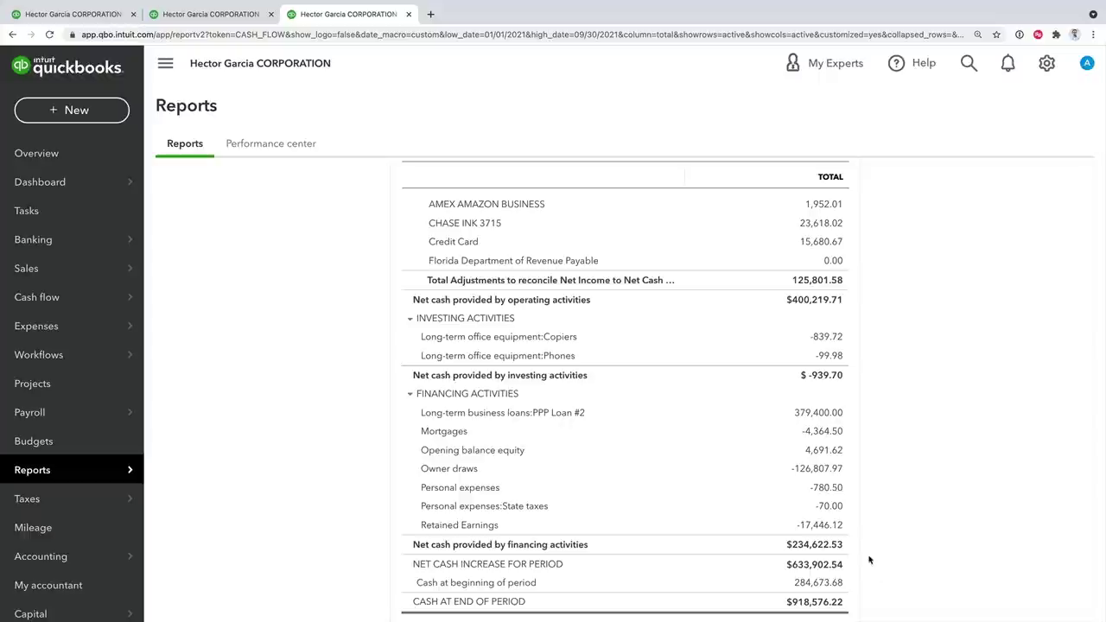
scroll(874, 565, "down", 1)
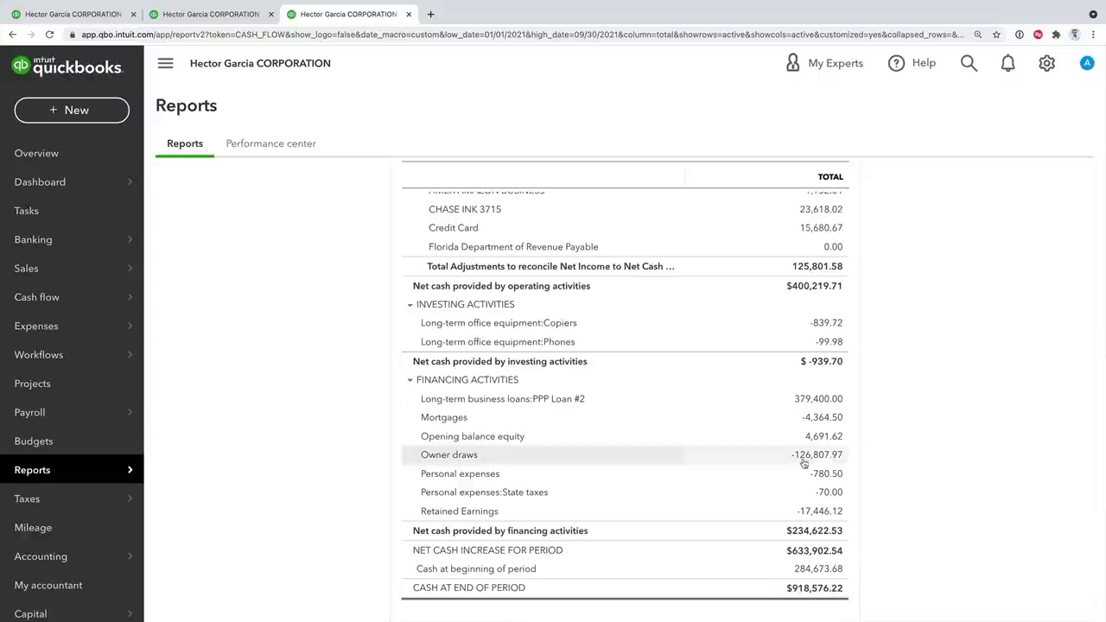
Expand Balance Sheet Long-Term Liabilities, then compare Owner draws (-126,807.97) across the report tabs
left_click(69, 11)
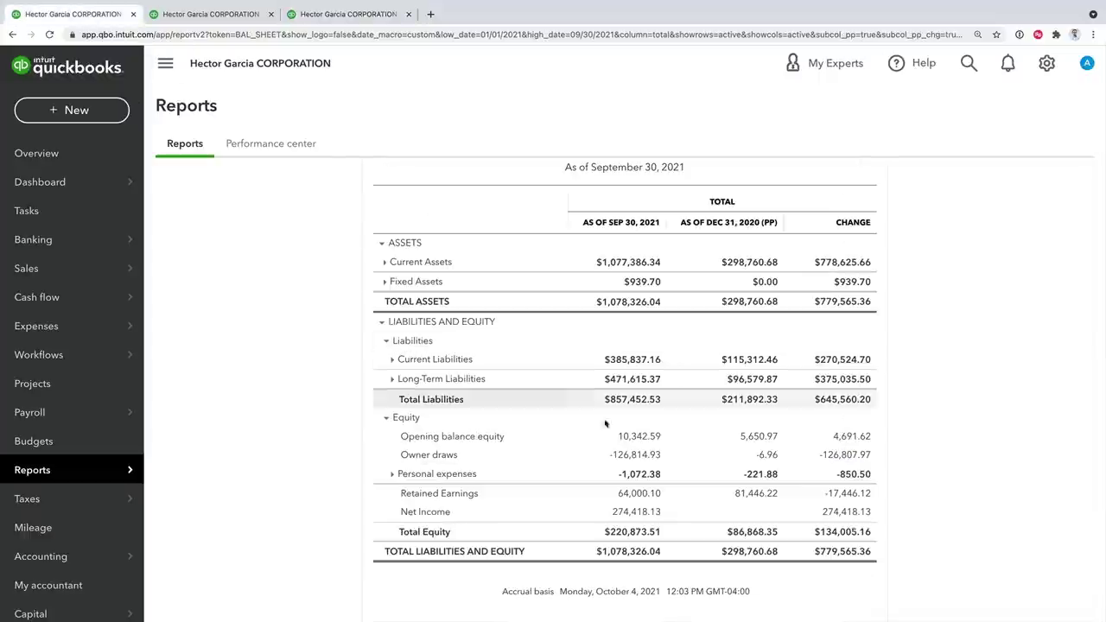
left_click(393, 380)
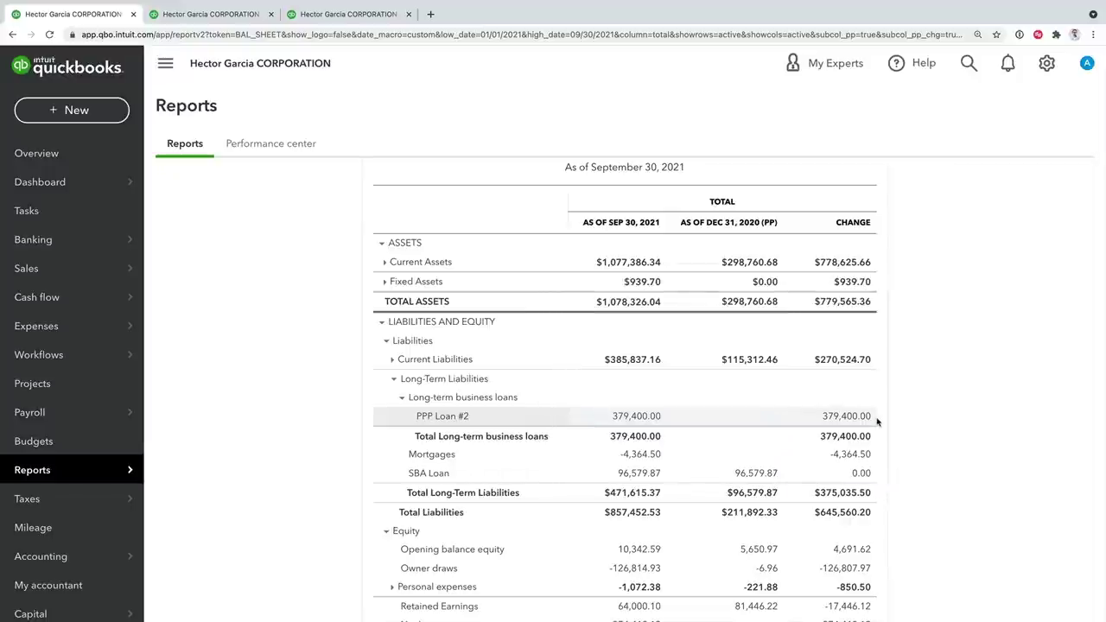
key("super+3")
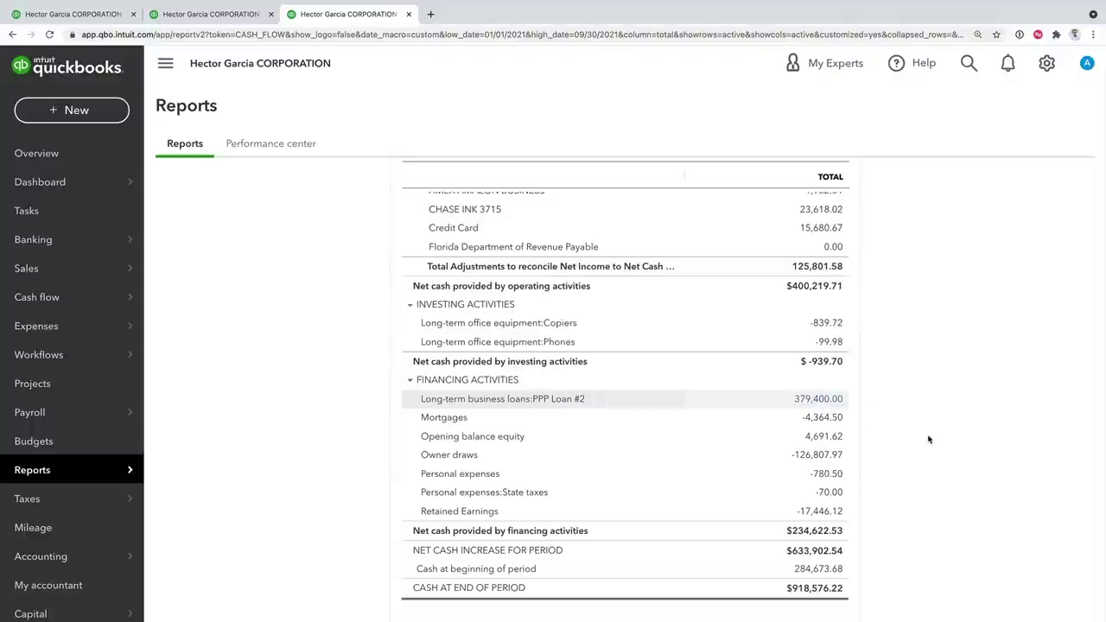
key("super+2")
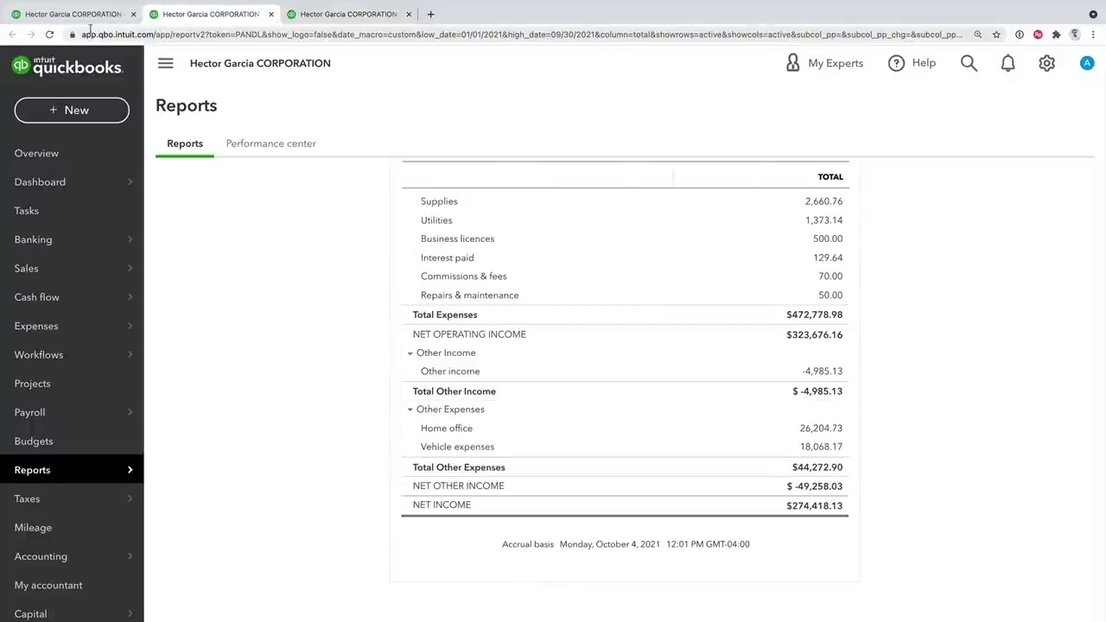
key("super+1")
scroll(1013, 537, "down", 1)
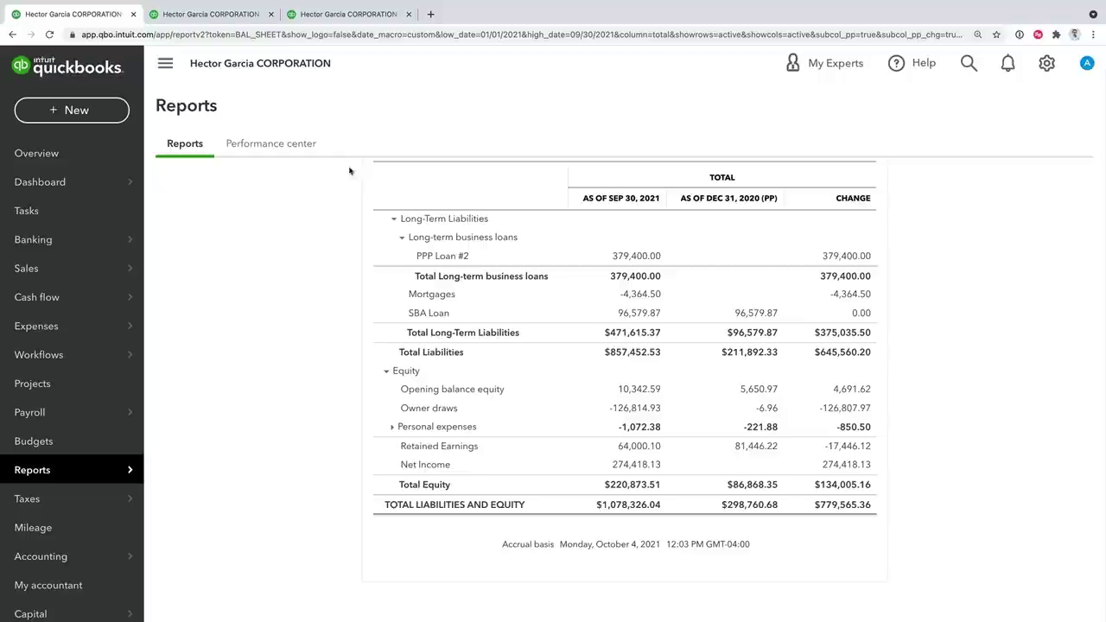
left_click(348, 14)
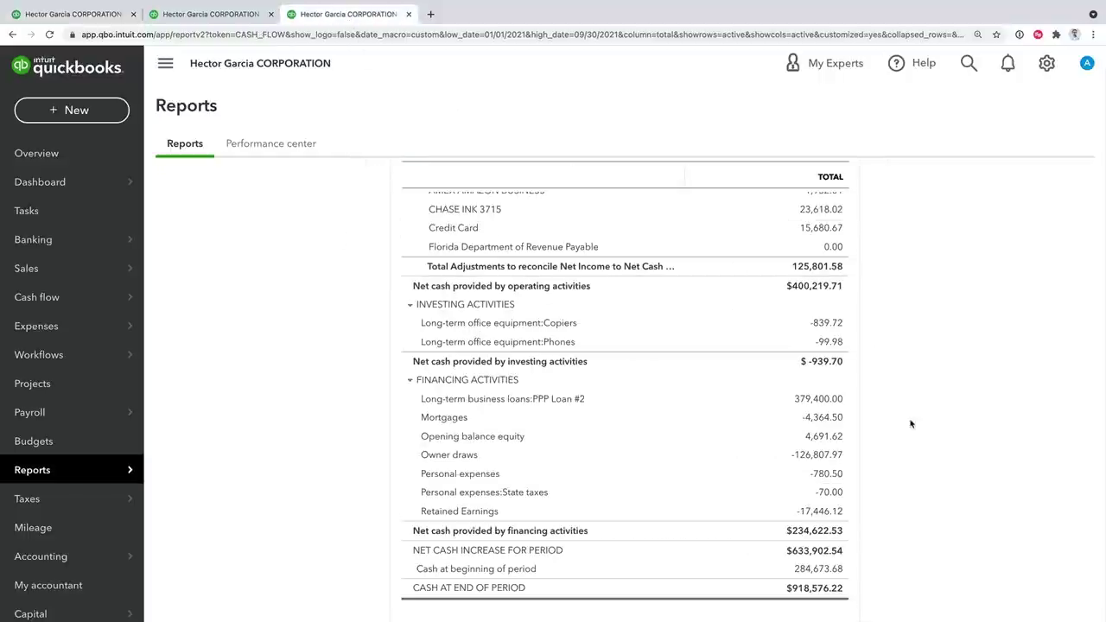
scroll(928, 447, "down", 1)
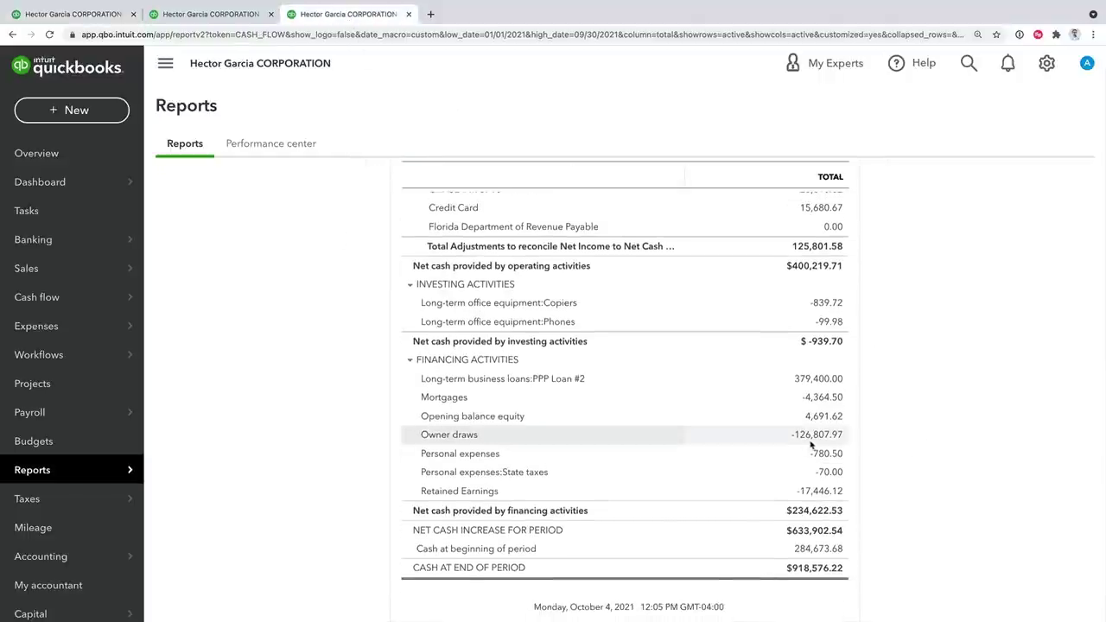